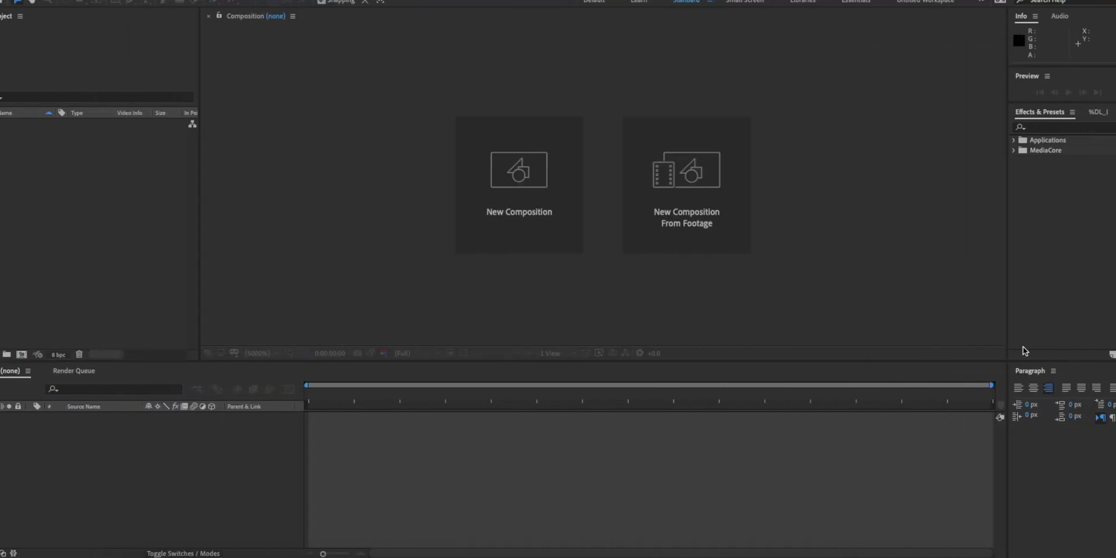
Import the GeorgeNotFound PNG picture into the project, finding it in the Downloads folder with the search term "today".
{"action": "right_click", "coordinate": [38, 251]}
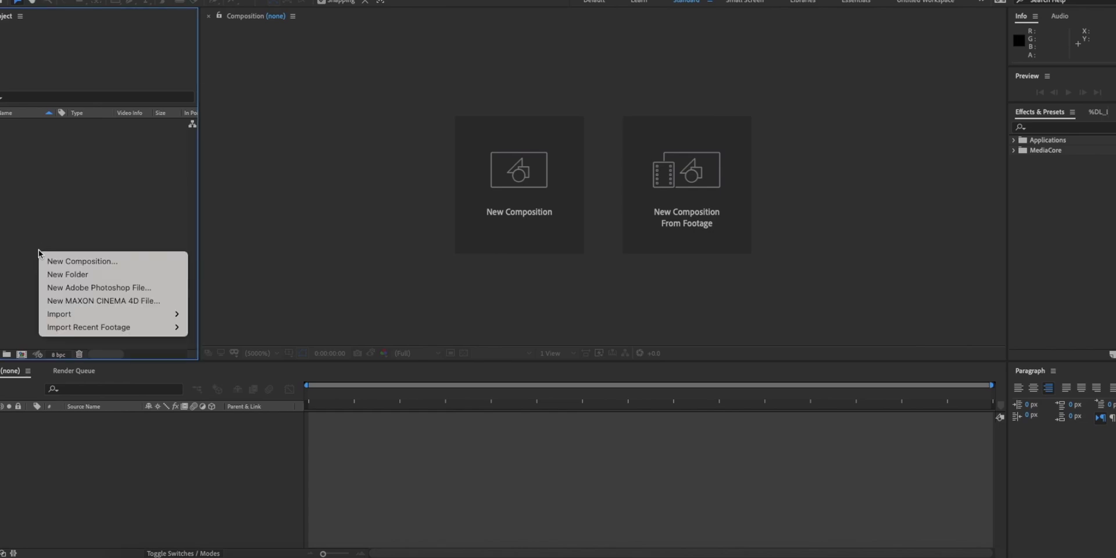
{"action": "mouse_move", "coordinate": [59, 315]}
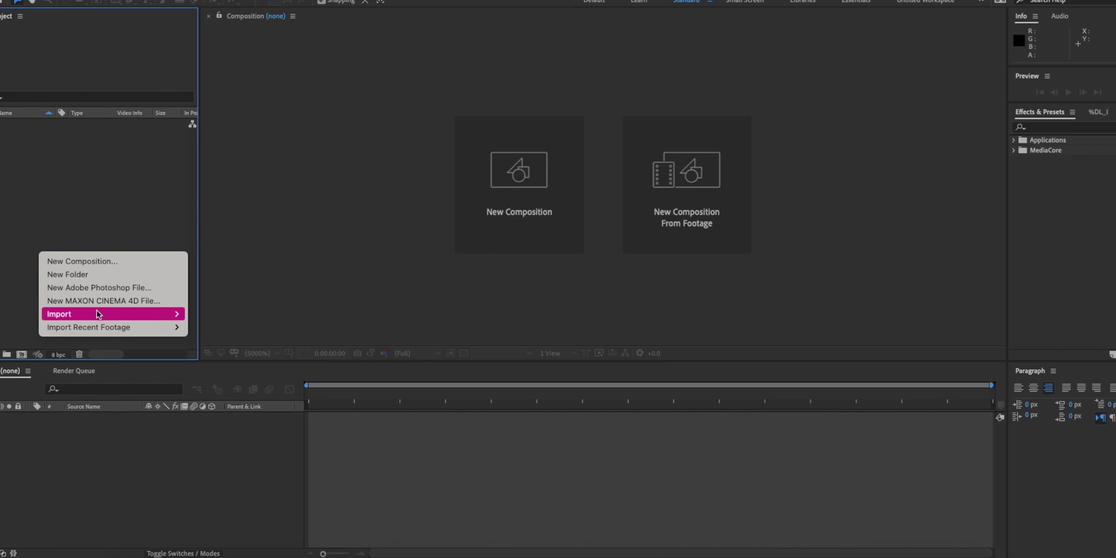
{"action": "mouse_move", "coordinate": [96, 314]}
{"action": "left_click", "coordinate": [214, 315]}
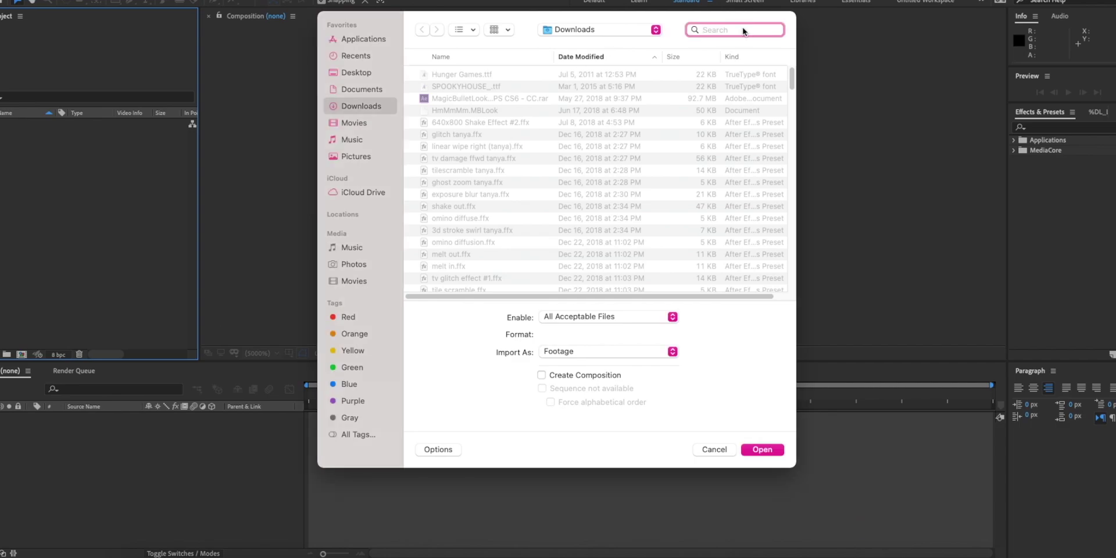
{"action": "type", "text": "today"}
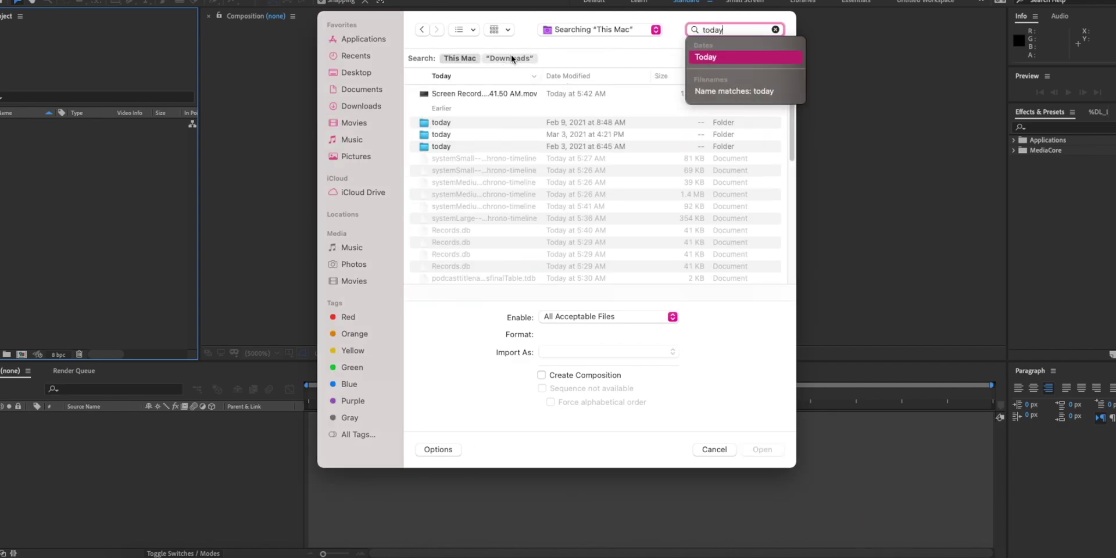
{"action": "left_click", "coordinate": [512, 59]}
{"action": "left_click", "coordinate": [511, 94]}
{"action": "left_click", "coordinate": [763, 449]}
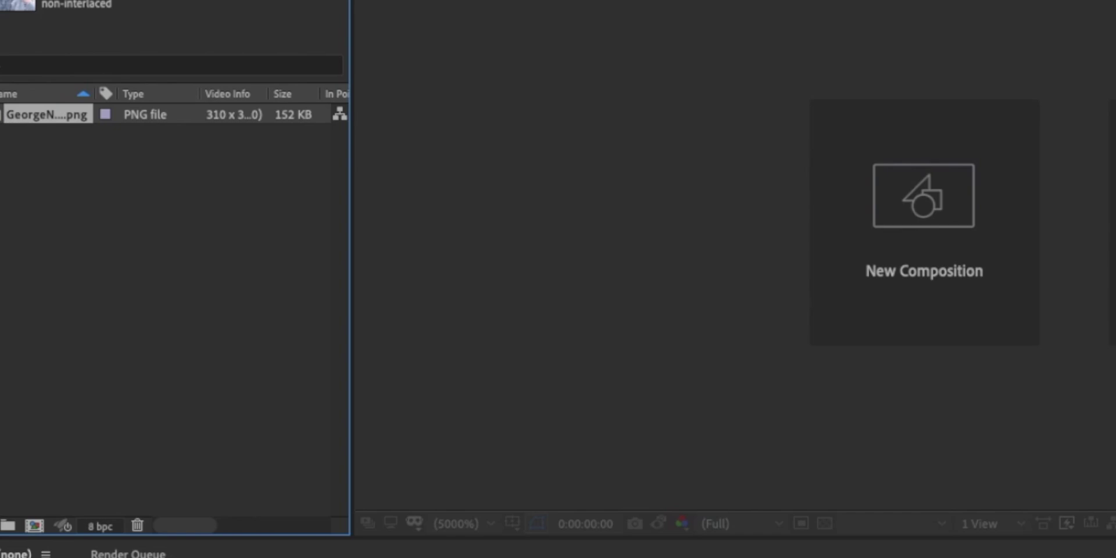
Create a new composition from the imported PNG picture and play its preview briefly.
{"action": "left_click_drag", "start_coordinate": [44, 113], "coordinate": [39, 533]}
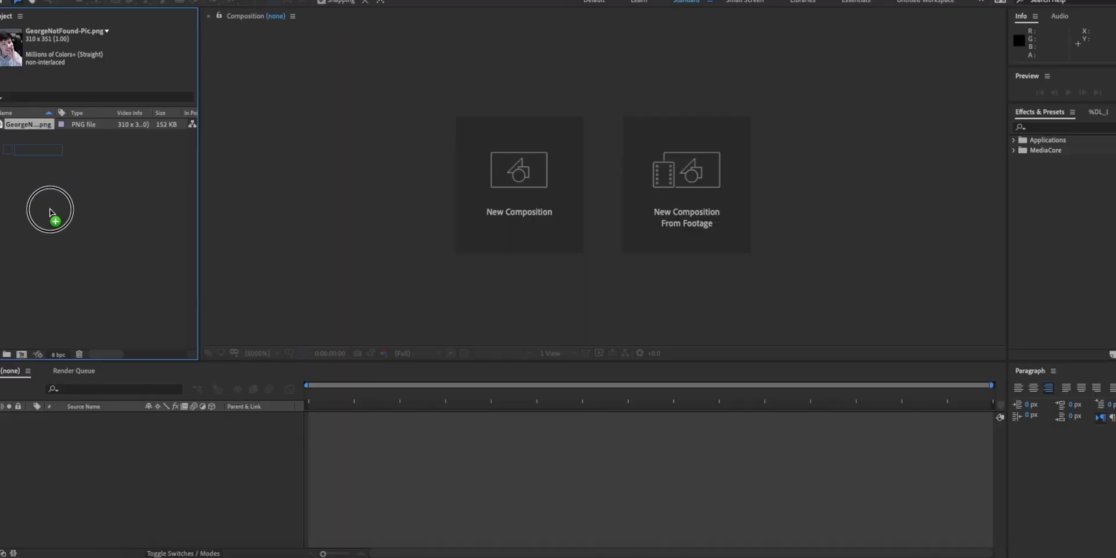
{"action": "left_click_drag", "start_coordinate": [24, 361], "coordinate": [22, 352]}
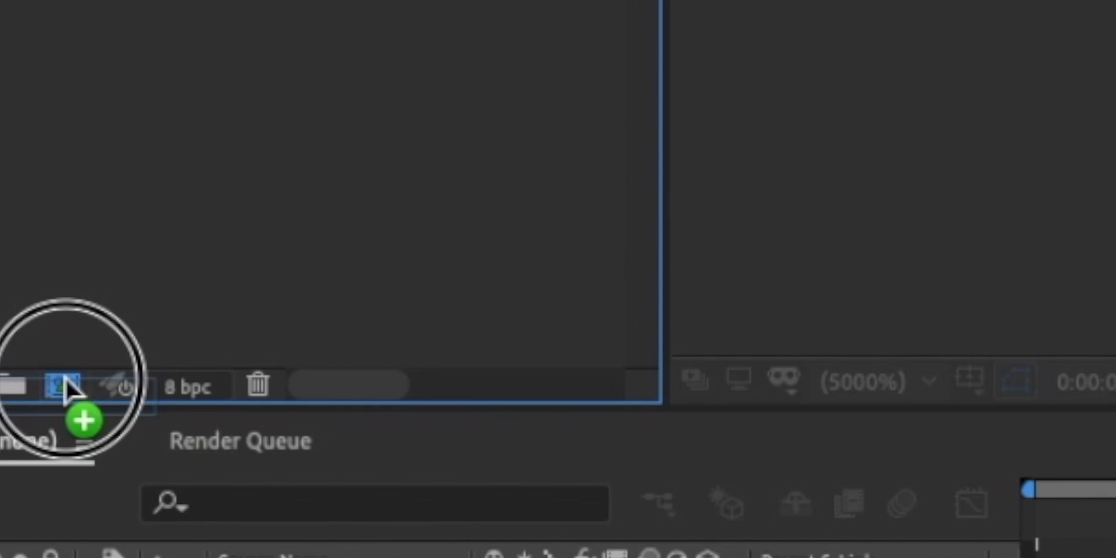
{"action": "left_click_drag", "start_coordinate": [65, 378], "coordinate": [66, 379]}
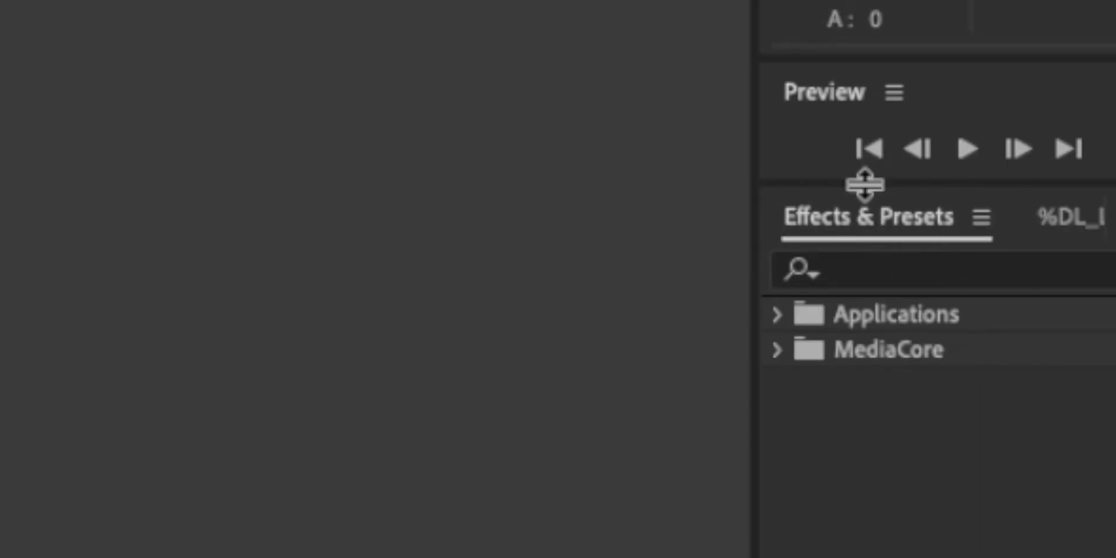
{"action": "left_click", "coordinate": [969, 150]}
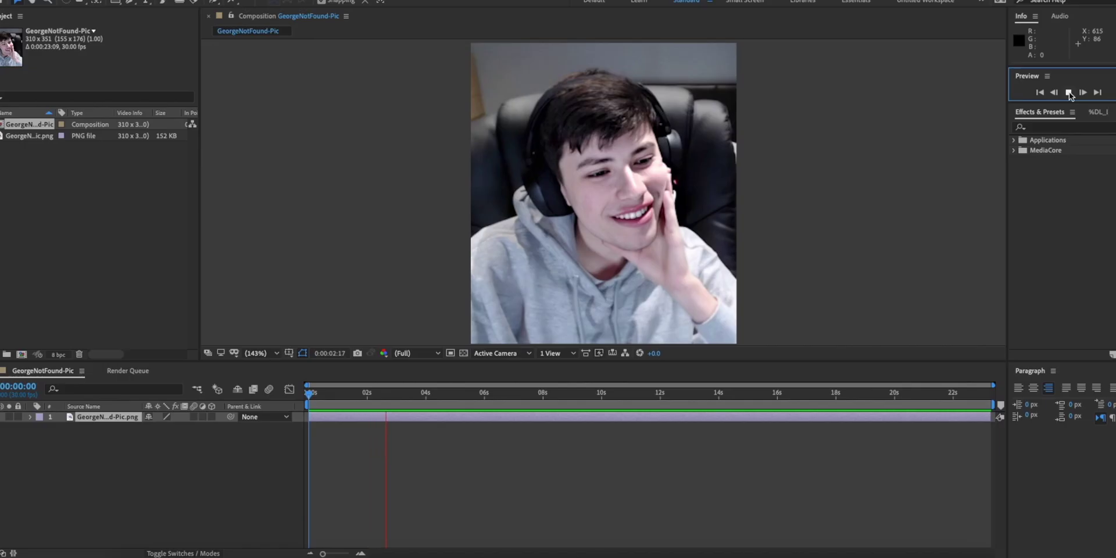
{"action": "left_click", "coordinate": [1069, 93]}
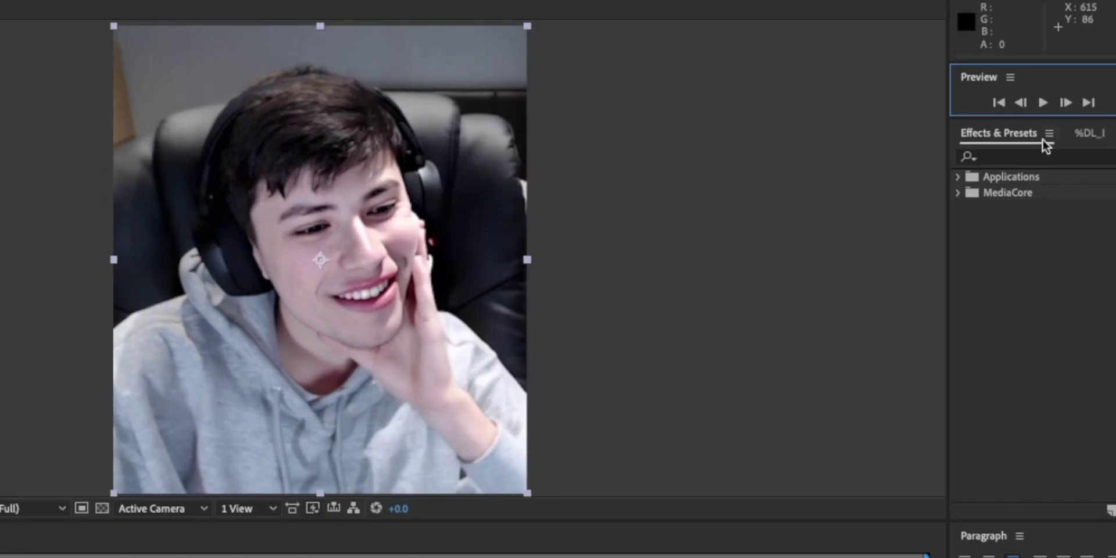
Find the Motion Tile effect, apply it to the picture layer, and enable motion blur for the composition.
{"action": "left_click", "coordinate": [1032, 155]}
{"action": "type", "text": "mo"}
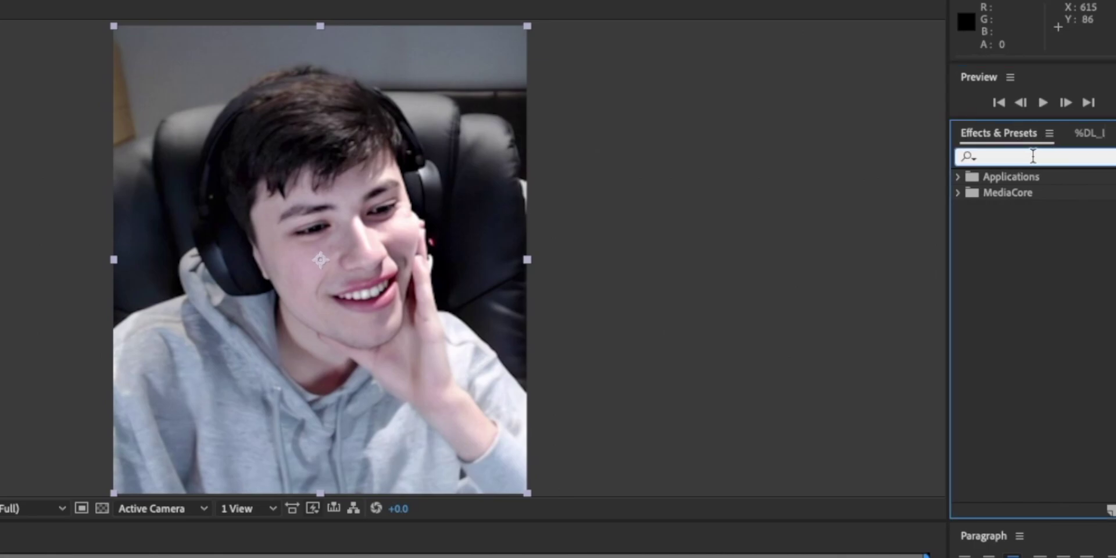
{"action": "type", "text": "tion"}
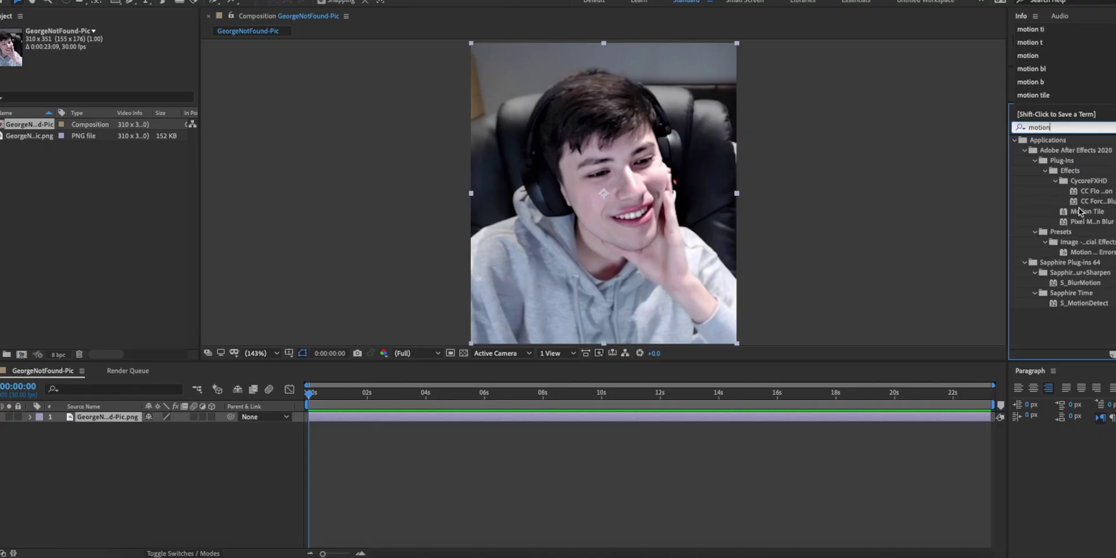
{"action": "left_click_drag", "start_coordinate": [1079, 211], "coordinate": [673, 236]}
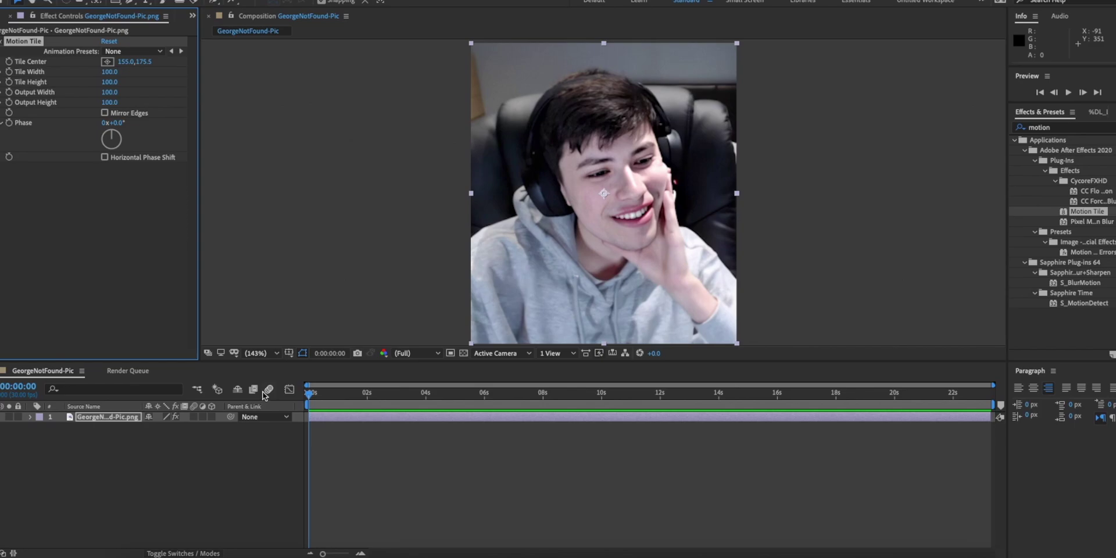
{"action": "left_click", "coordinate": [264, 392]}
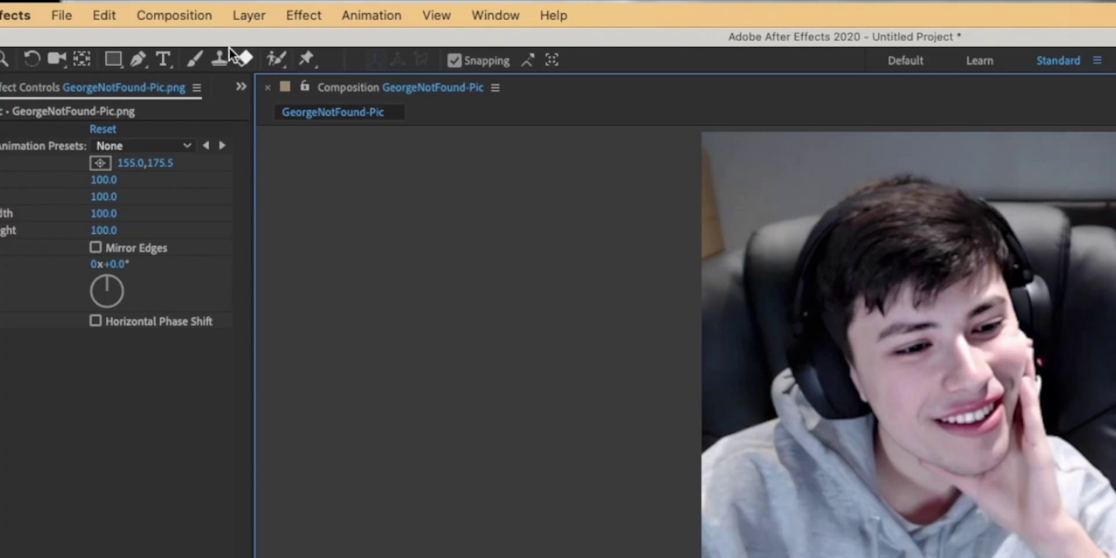
In the composition settings, set the width to 473 px and height to 552 px with the aspect ratio unlocked.
{"action": "left_click", "coordinate": [150, 11]}
{"action": "left_click", "coordinate": [158, 49]}
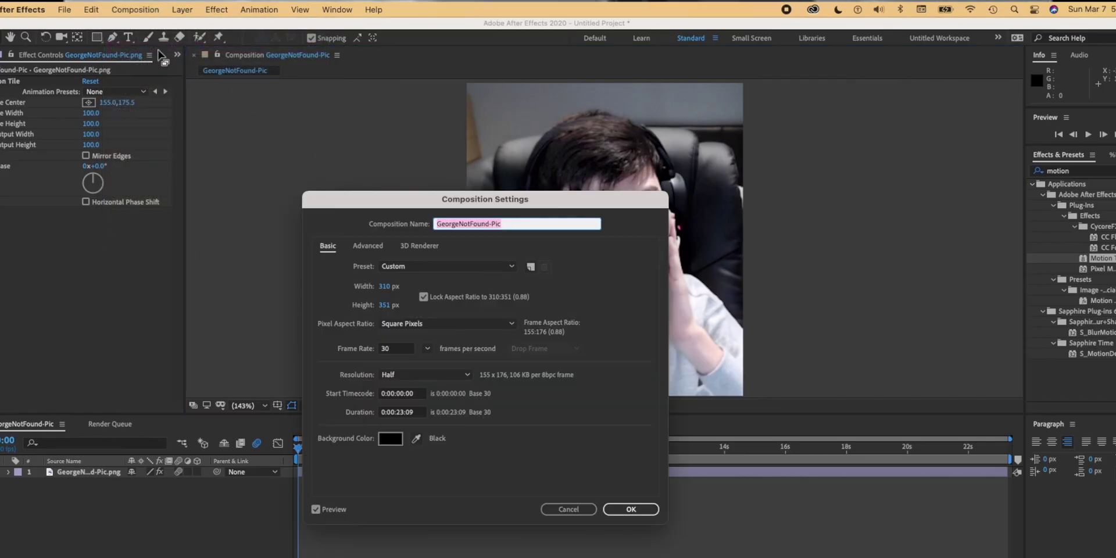
{"action": "left_click", "coordinate": [387, 285]}
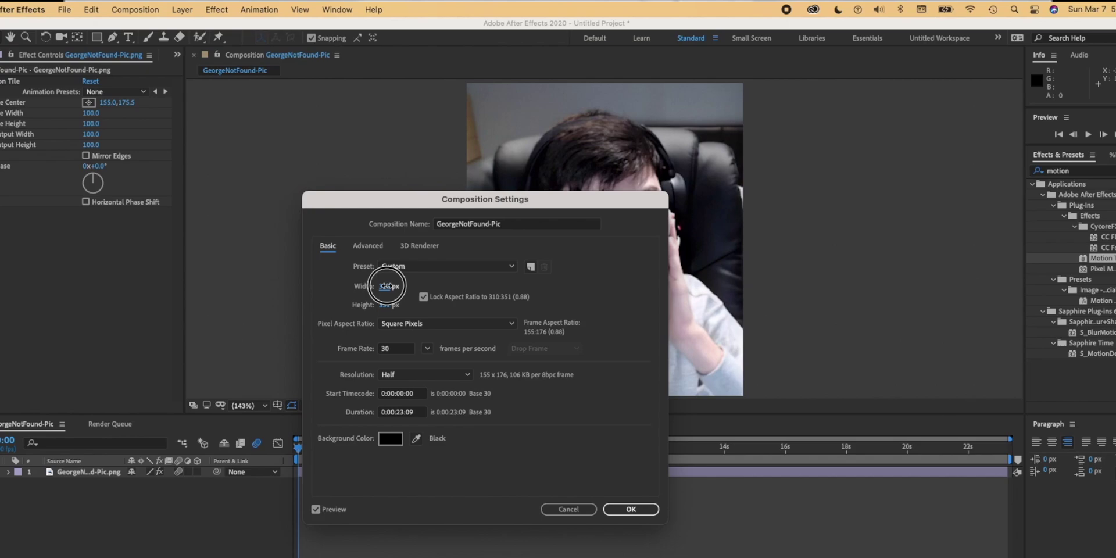
{"action": "left_click_drag", "start_coordinate": [386, 285], "coordinate": [554, 314]}
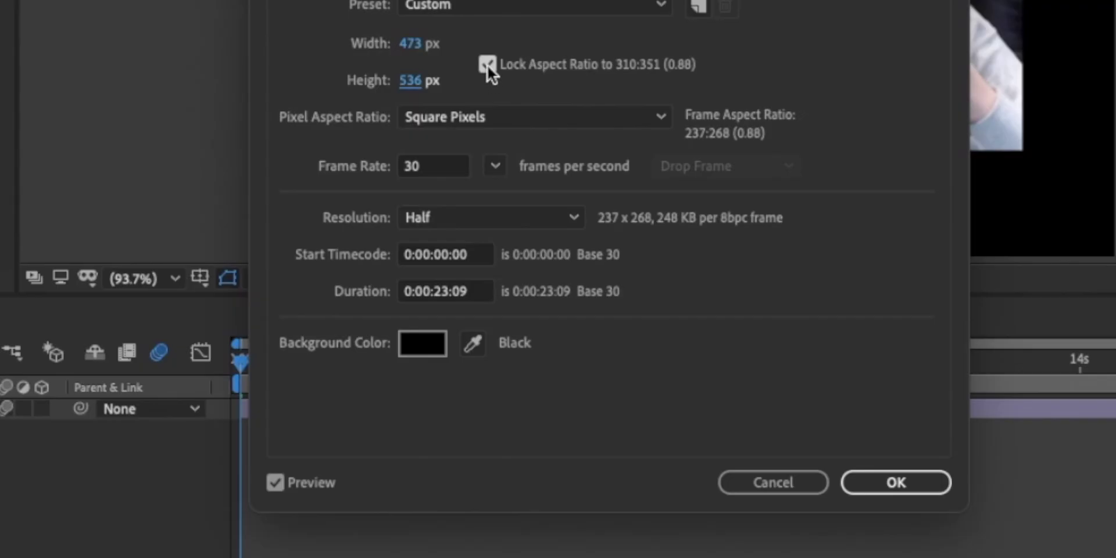
{"action": "left_click", "coordinate": [487, 65]}
Set the composition's duration to 0:00:20:09 and apply the settings.
{"action": "left_click", "coordinate": [439, 291]}
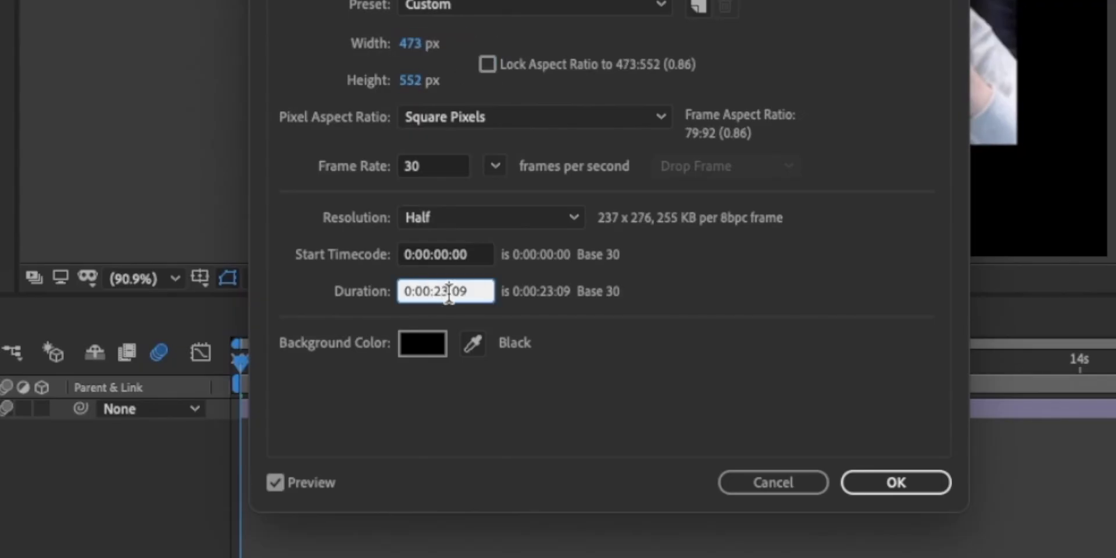
{"action": "key", "text": "BackSpace"}
{"action": "type", "text": "0"}
{"action": "key", "text": "Return"}
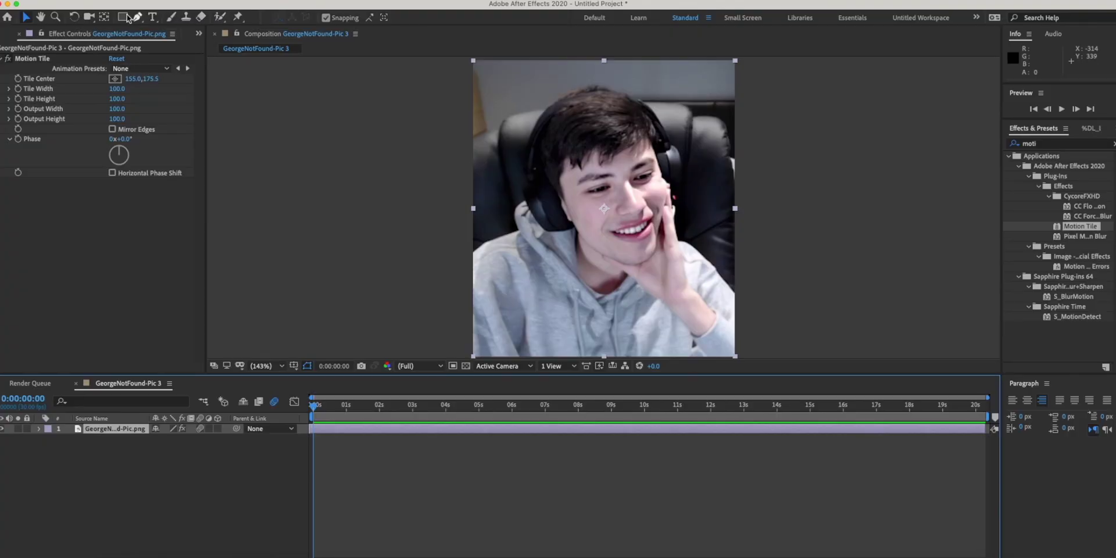
Pan the composition view with the Hand tool and examine the mouth up close at 1600% zoom.
{"action": "left_click", "coordinate": [41, 18]}
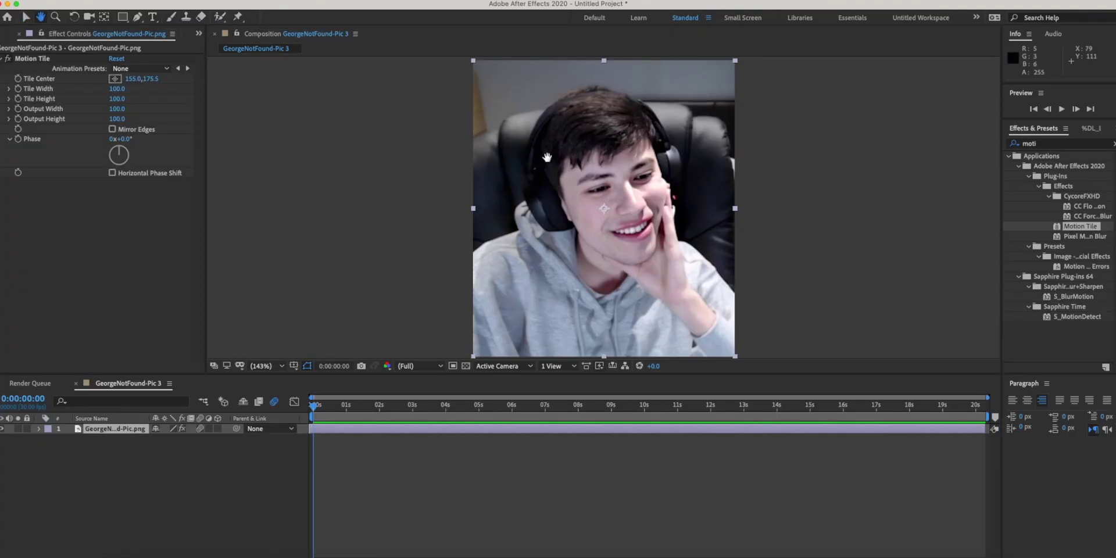
{"action": "mouse_move", "coordinate": [547, 156]}
{"action": "left_mouse_down"}
{"action": "mouse_move", "coordinate": [540, 167]}
{"action": "mouse_move", "coordinate": [483, 162]}
{"action": "mouse_move", "coordinate": [578, 170]}
{"action": "mouse_move", "coordinate": [557, 162]}
{"action": "left_mouse_up"}
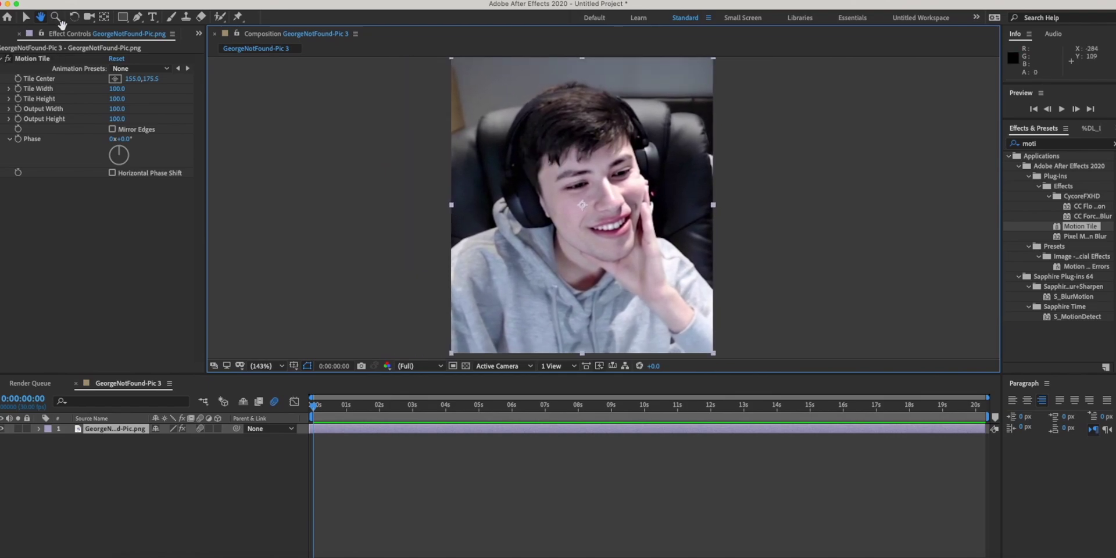
{"action": "key", "text": "z"}
{"action": "left_click", "coordinate": [606, 219]}
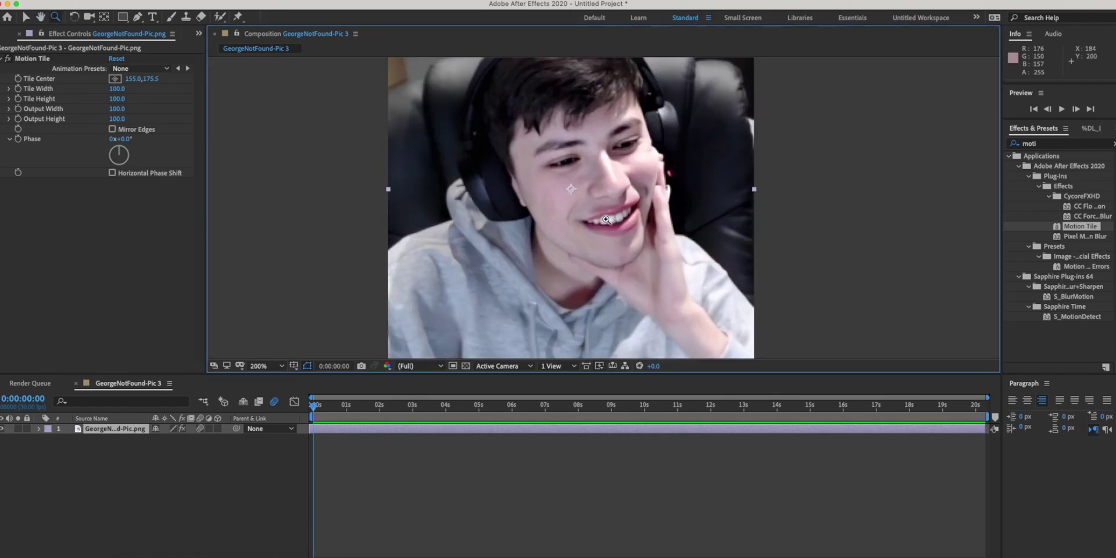
{"action": "left_click", "coordinate": [605, 219]}
{"action": "left_click", "coordinate": [606, 219]}
{"action": "left_click", "coordinate": [606, 219]}
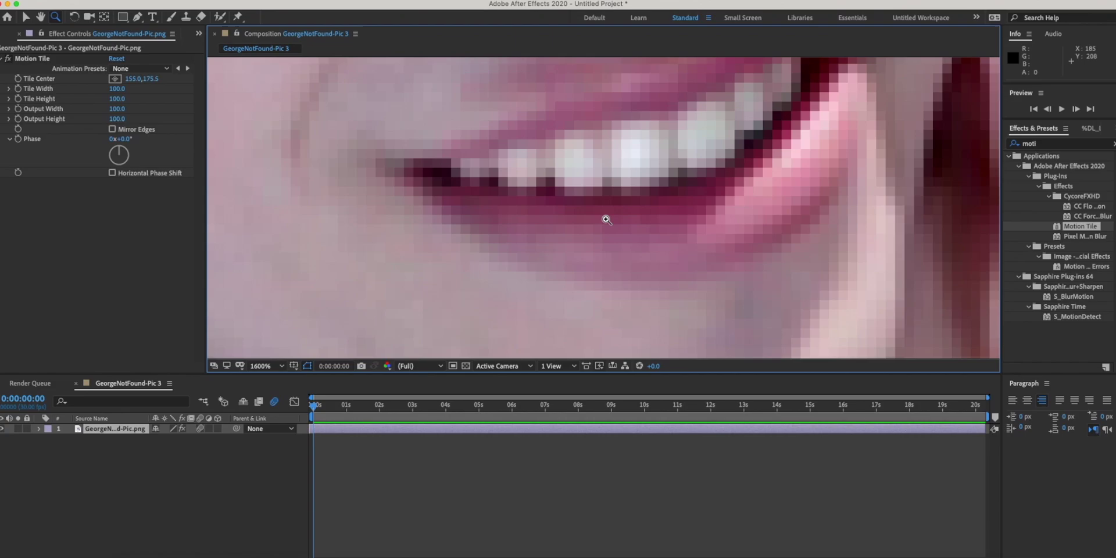
{"action": "left_click_drag", "start_coordinate": [592, 186], "coordinate": [614, 254]}
Move the picture layer's anchor point to its bottom centre with the Pan Behind tool and reveal the layer's Scale property.
{"action": "left_click", "coordinate": [104, 17]}
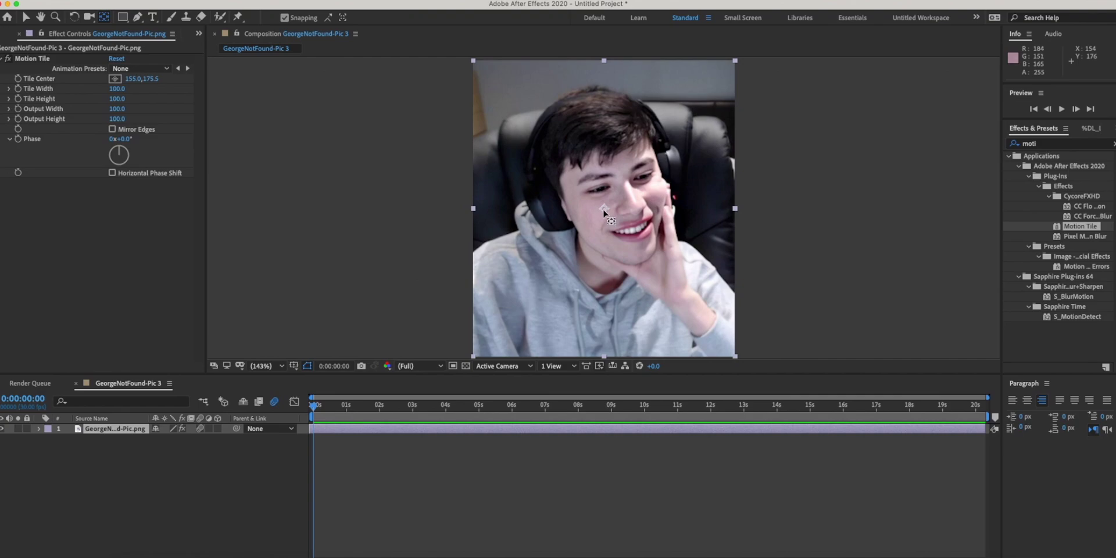
{"action": "left_click_drag", "start_coordinate": [604, 214], "coordinate": [610, 354]}
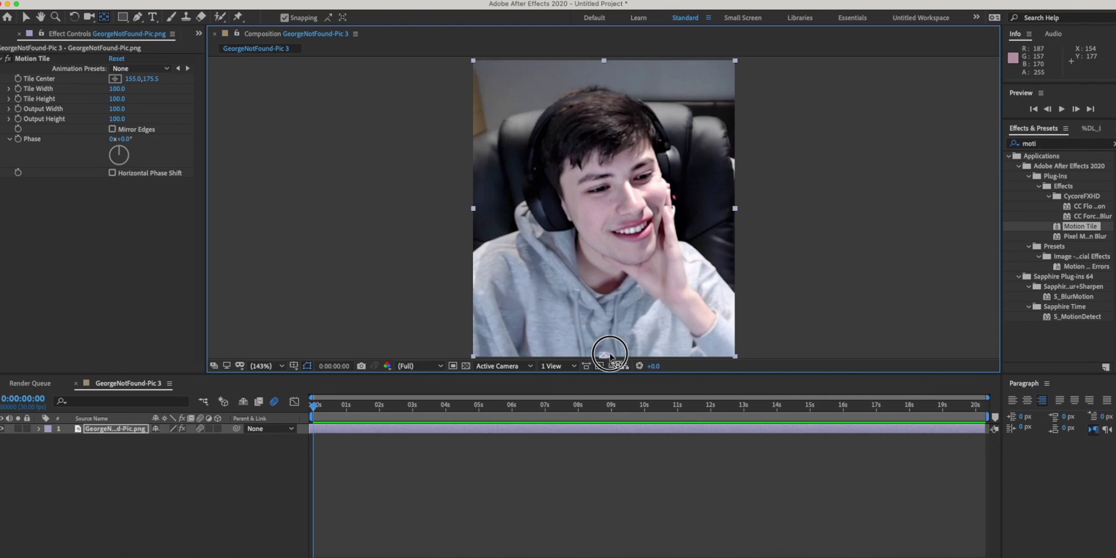
{"action": "key", "text": "s"}
Draw a rectangular mask across the full width of the picture, covering about its upper three quarters.
{"action": "left_click", "coordinate": [122, 17]}
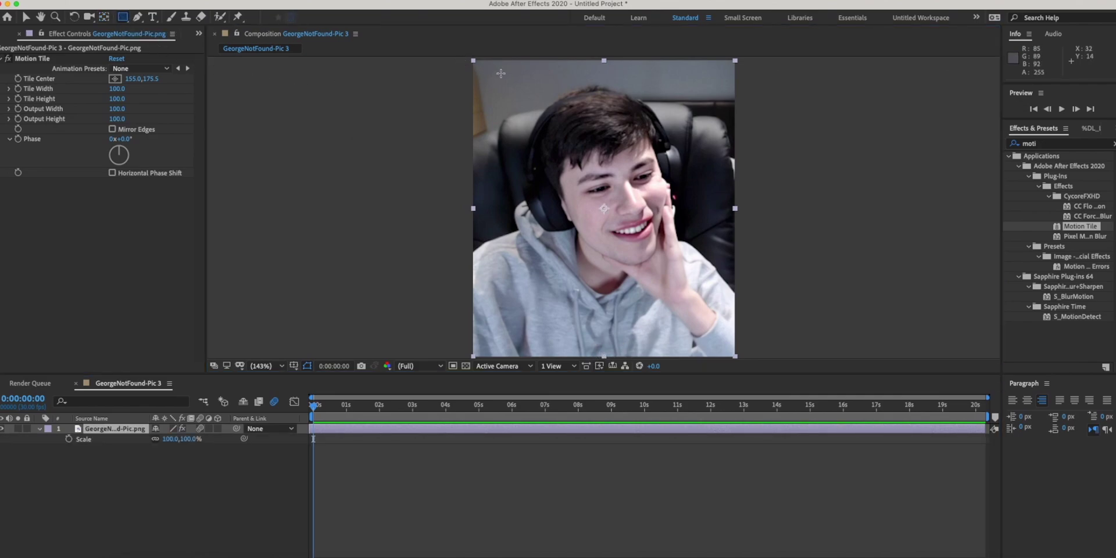
{"action": "left_click_drag", "start_coordinate": [469, 60], "coordinate": [740, 281]}
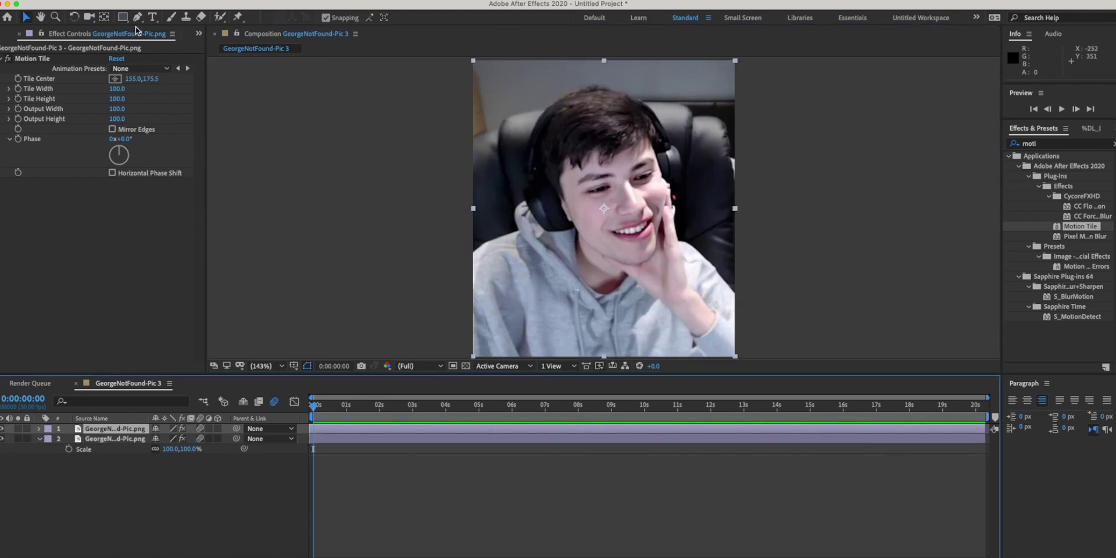
Trace a closed Pen tool mask around the person's body, head and headphones on the upper picture layer.
{"action": "left_click", "coordinate": [138, 16]}
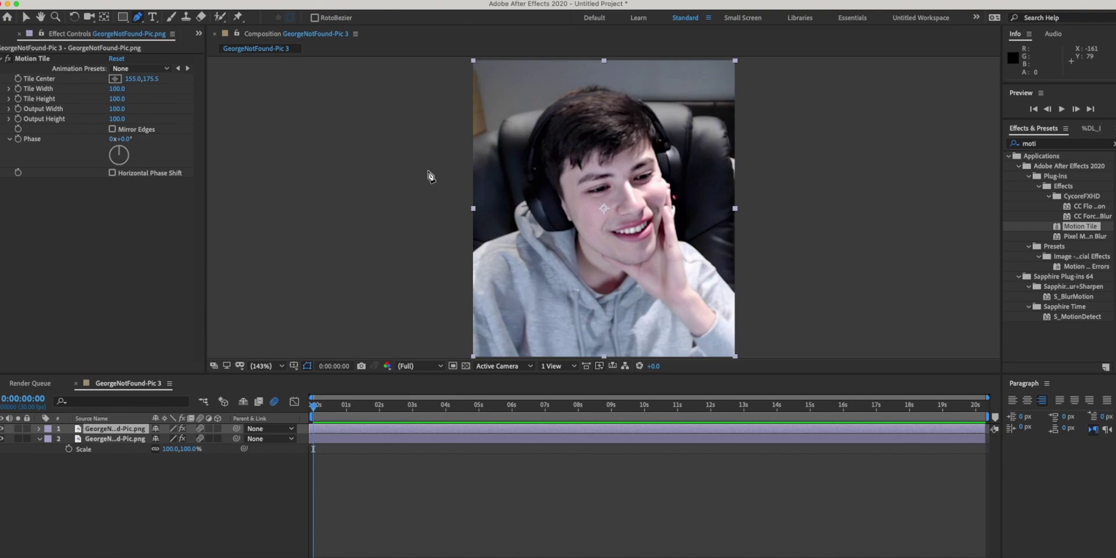
{"action": "left_click", "coordinate": [472, 249]}
{"action": "left_click", "coordinate": [515, 230]}
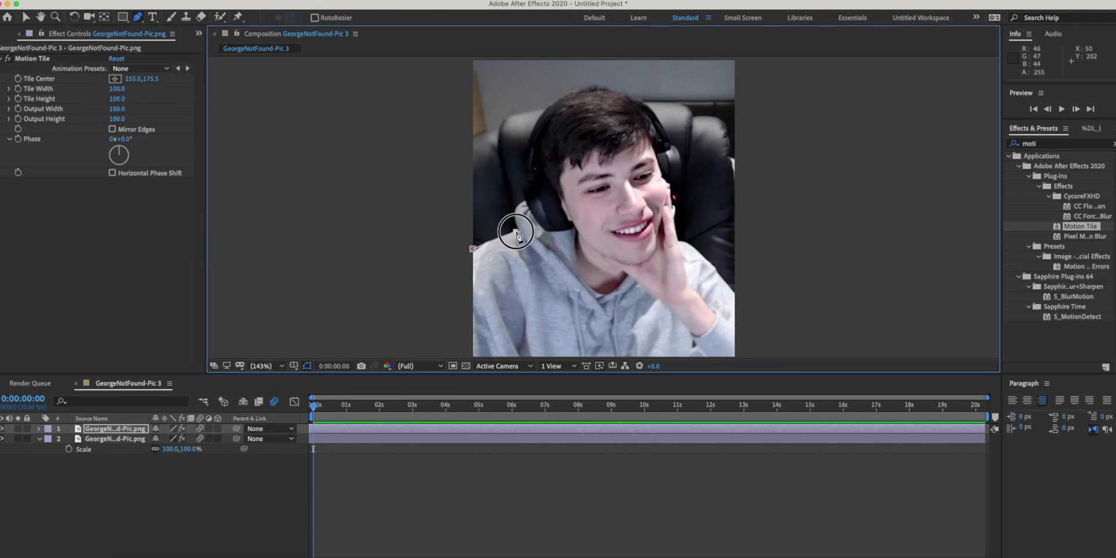
{"action": "left_click", "coordinate": [515, 209]}
{"action": "left_click", "coordinate": [524, 199]}
{"action": "left_click", "coordinate": [524, 167]}
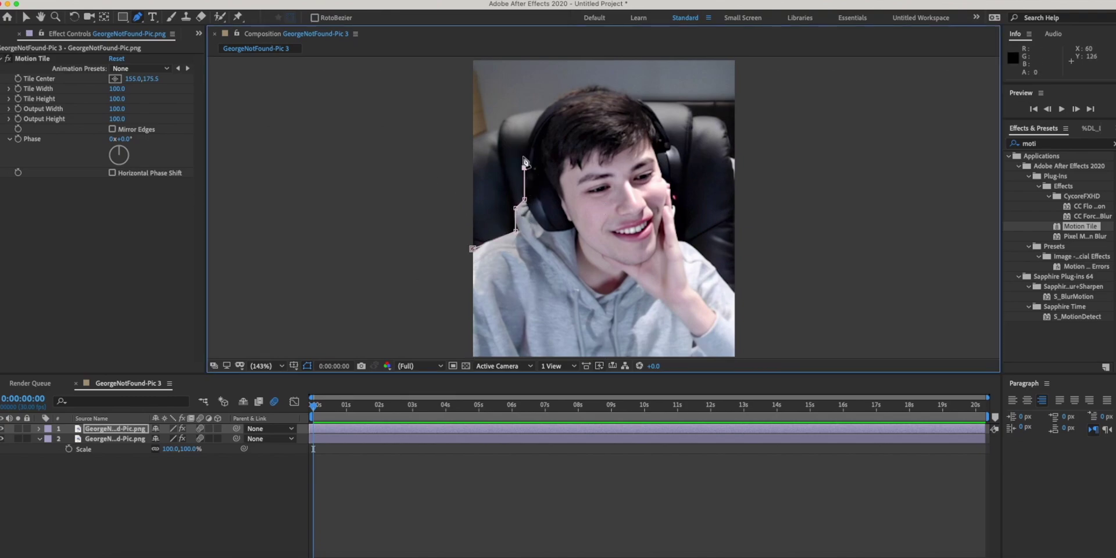
{"action": "left_click", "coordinate": [526, 142]}
{"action": "left_click", "coordinate": [539, 115]}
{"action": "left_click", "coordinate": [550, 103]}
{"action": "left_click", "coordinate": [575, 89]}
{"action": "left_click", "coordinate": [594, 87]}
{"action": "left_click", "coordinate": [611, 88]}
{"action": "left_click", "coordinate": [632, 94]}
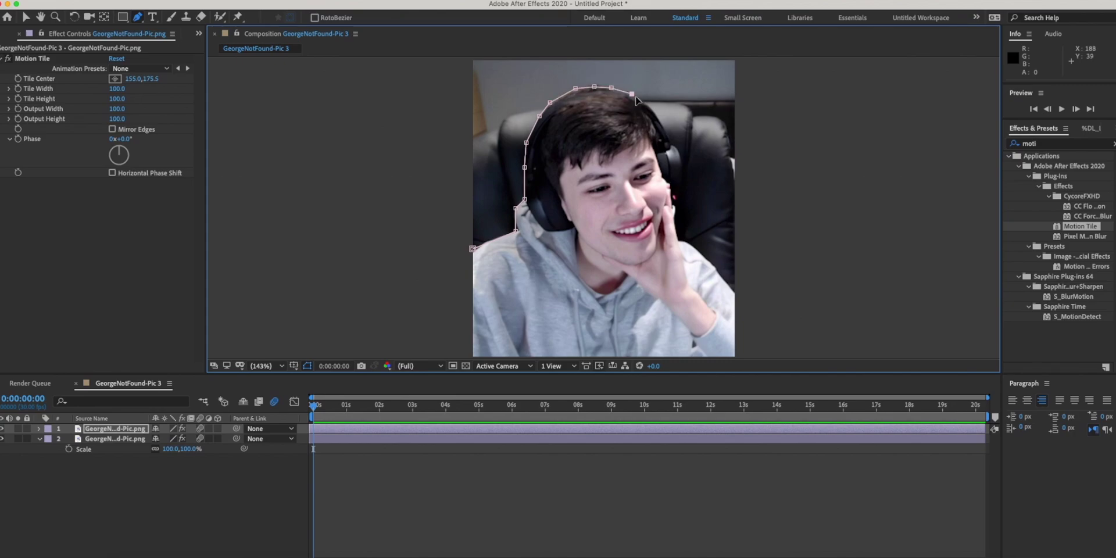
{"action": "left_click", "coordinate": [662, 121]}
{"action": "left_click", "coordinate": [682, 159]}
{"action": "left_click", "coordinate": [681, 175]}
{"action": "left_click", "coordinate": [673, 182]}
{"action": "left_click", "coordinate": [674, 205]}
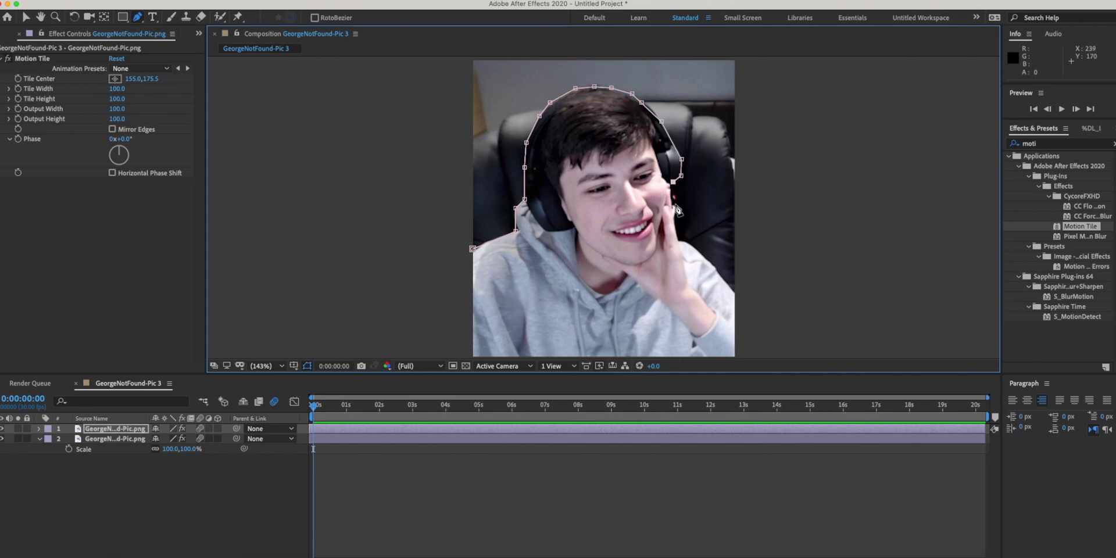
{"action": "left_click", "coordinate": [678, 239]}
{"action": "left_click", "coordinate": [698, 249]}
{"action": "left_click", "coordinate": [743, 299]}
{"action": "left_click", "coordinate": [735, 356]}
{"action": "left_click", "coordinate": [465, 356]}
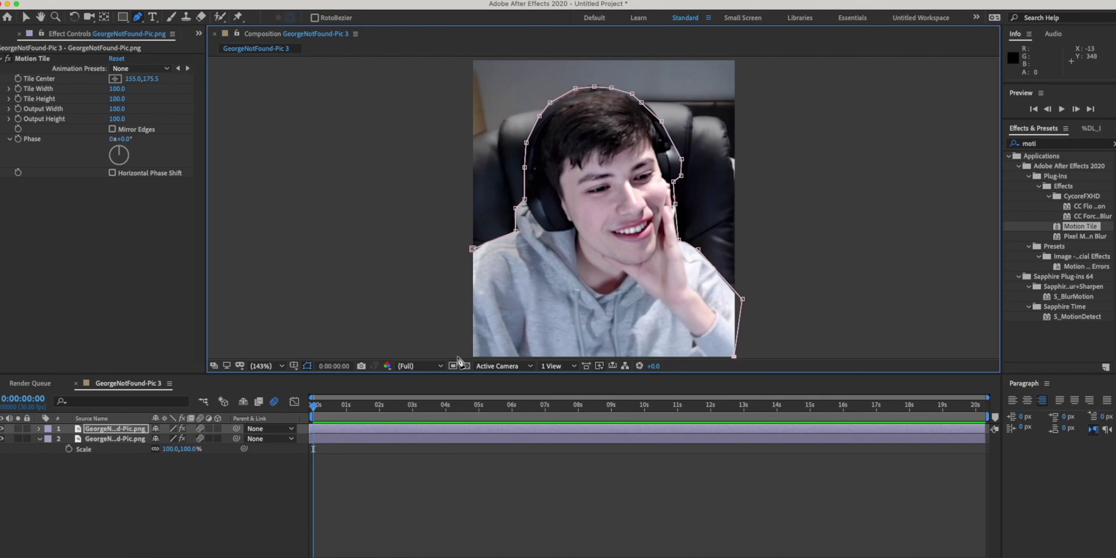
{"action": "left_click", "coordinate": [473, 249]}
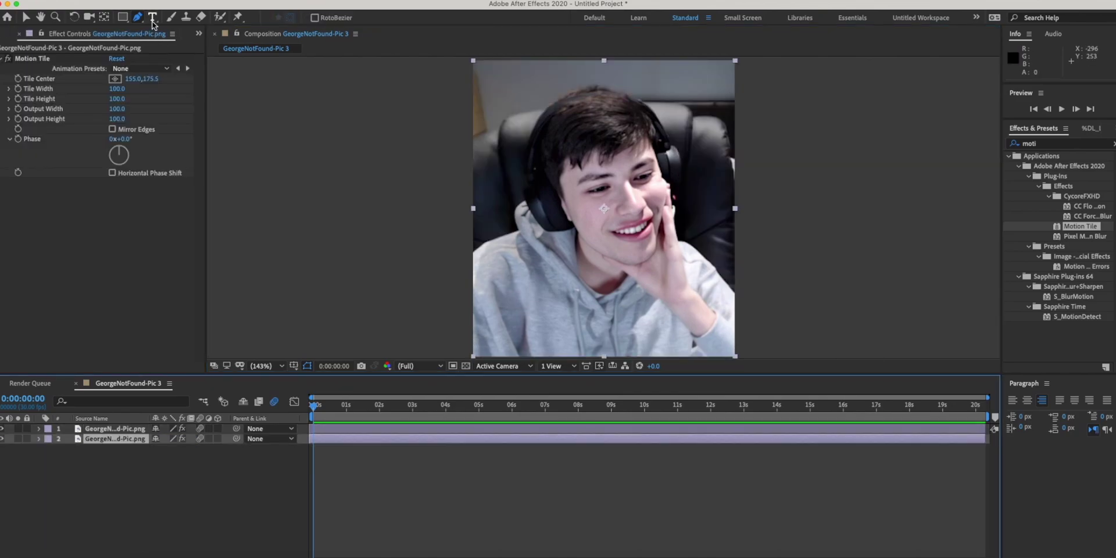
Add a text layer reading "subscribe" over the picture.
{"action": "left_click", "coordinate": [153, 17]}
{"action": "left_click", "coordinate": [568, 195]}
{"action": "type", "text": "s"}
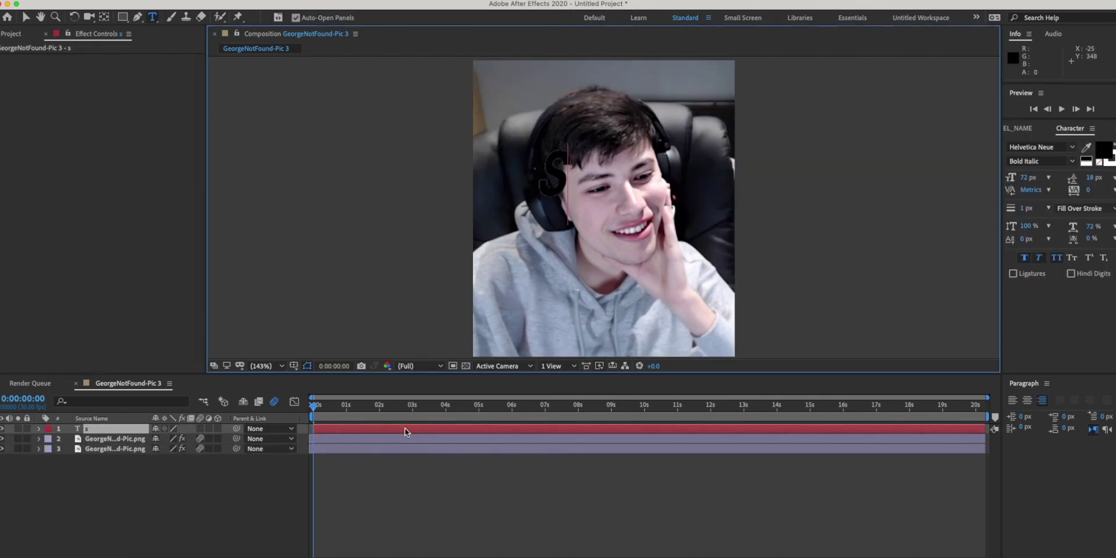
{"action": "type", "text": "ubscribe"}
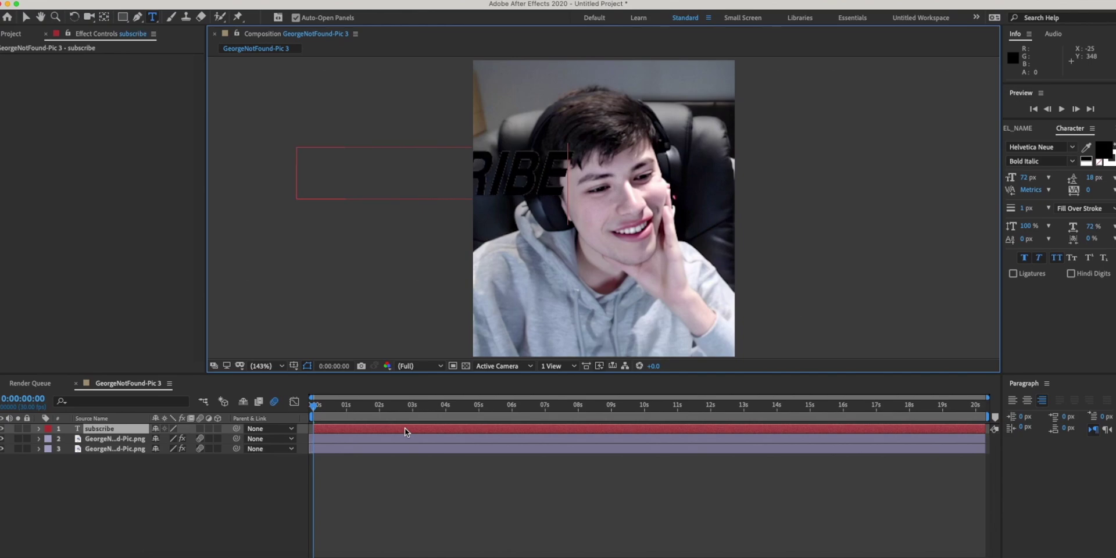
Move the "subscribe" text further onto the picture and set its font to Keep on Truckin.
{"action": "left_click", "coordinate": [25, 17]}
{"action": "left_click_drag", "start_coordinate": [522, 166], "coordinate": [689, 195]}
{"action": "double_click", "coordinate": [689, 195]}
{"action": "left_click", "coordinate": [1038, 148]}
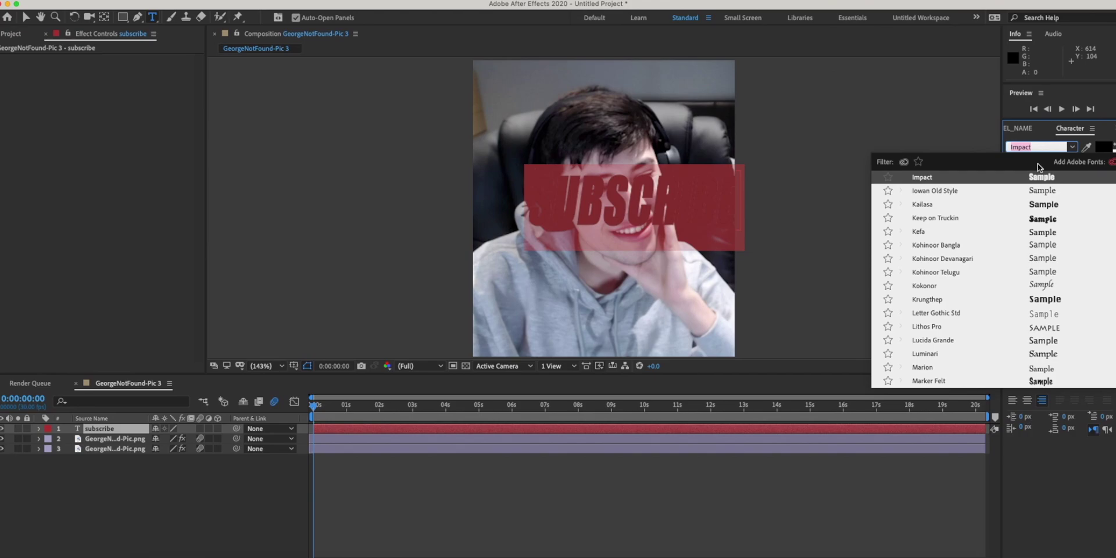
{"action": "left_click", "coordinate": [1026, 218]}
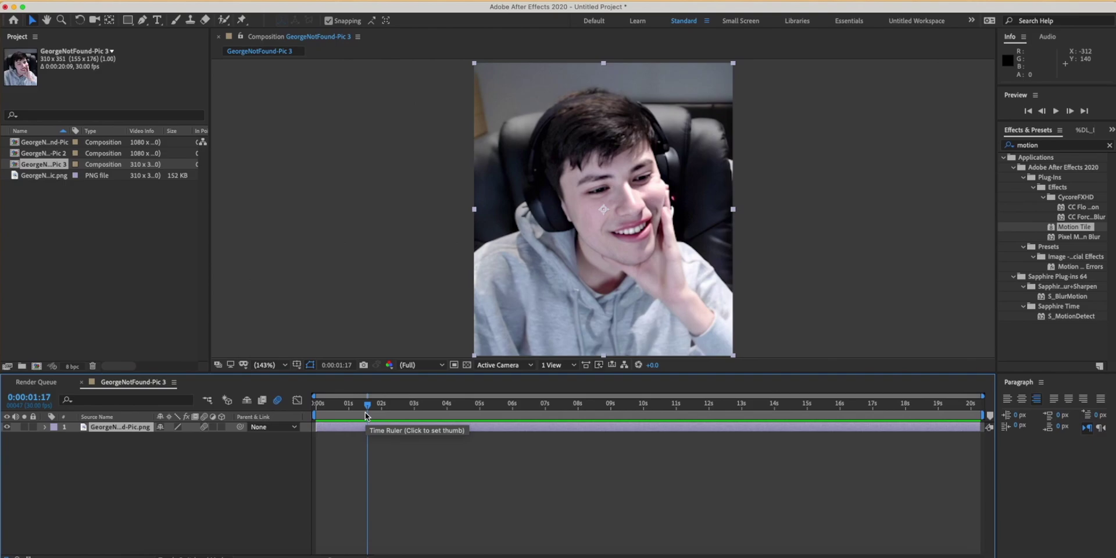
Split the picture layer at 0:00:01:17 and apply Motion Tile with mirrored edges to the first segment.
{"action": "key", "text": "super+shift+d"}
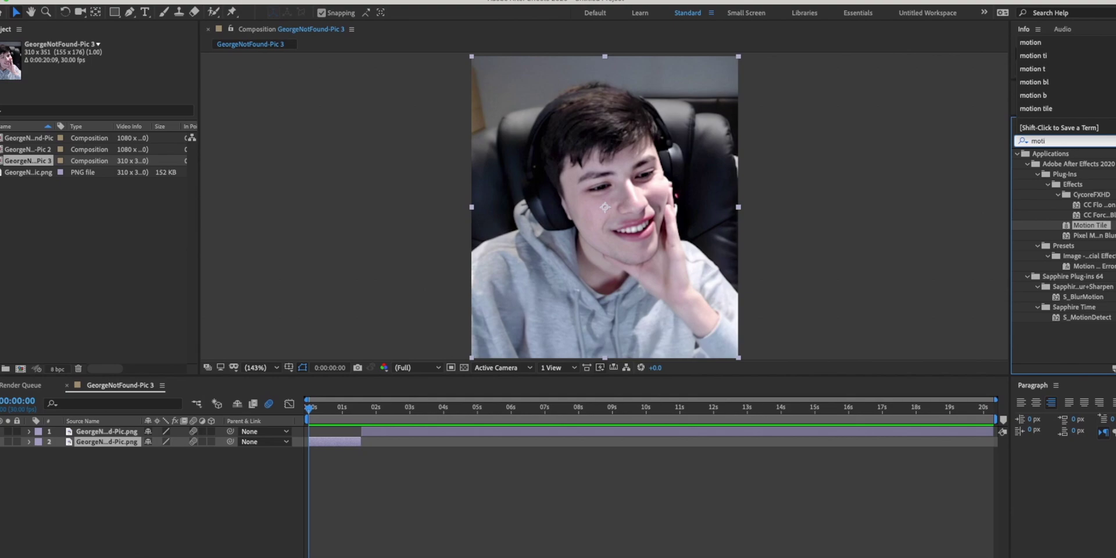
{"action": "left_click_drag", "start_coordinate": [1104, 226], "coordinate": [347, 442]}
Set the first segment's Scale to 300% and add a Scale keyframe at 0:00:00:00.
{"action": "key", "text": "s"}
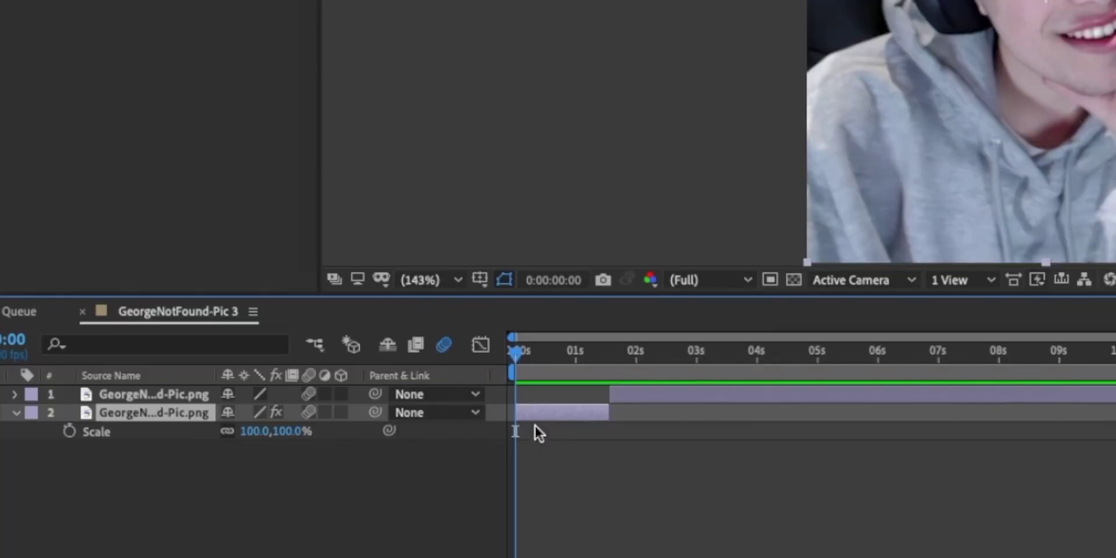
{"action": "left_click", "coordinate": [255, 433]}
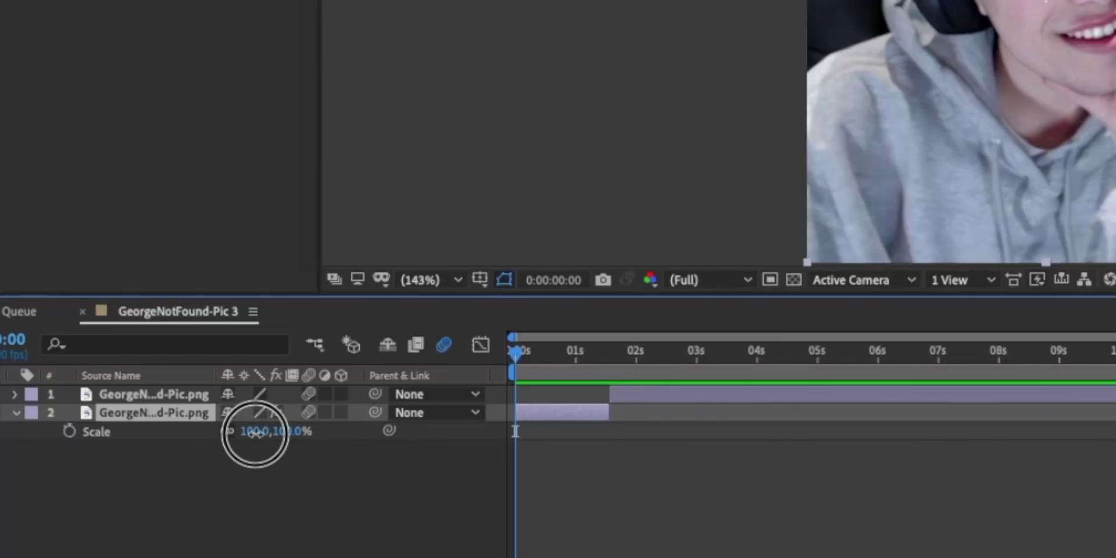
{"action": "mouse_move", "coordinate": [256, 433]}
{"action": "left_mouse_down"}
{"action": "mouse_move", "coordinate": [268, 441]}
{"action": "mouse_move", "coordinate": [235, 438]}
{"action": "left_mouse_up"}
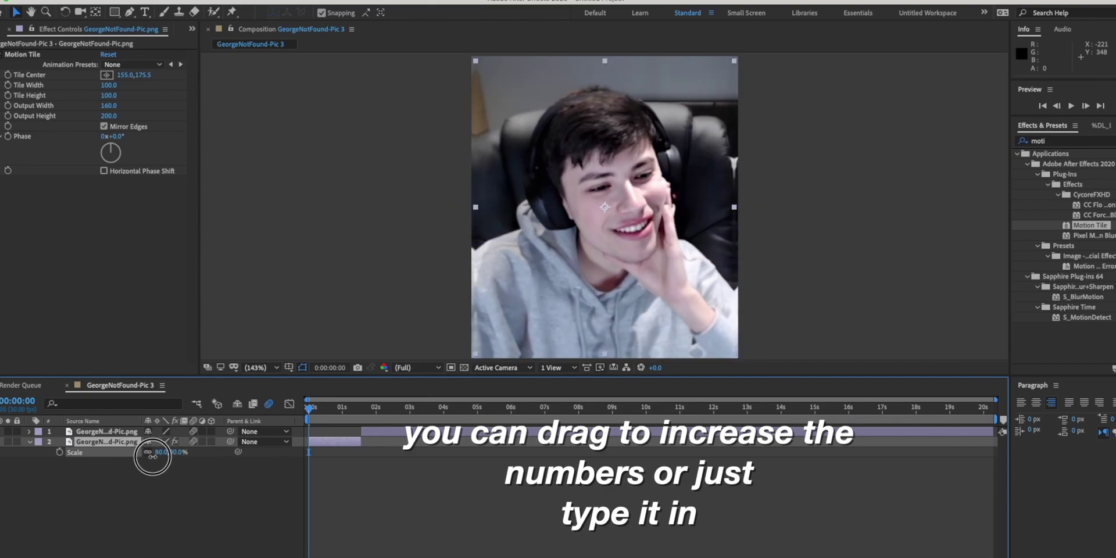
{"action": "left_click_drag", "start_coordinate": [152, 457], "coordinate": [161, 452]}
{"action": "left_click", "coordinate": [161, 452]}
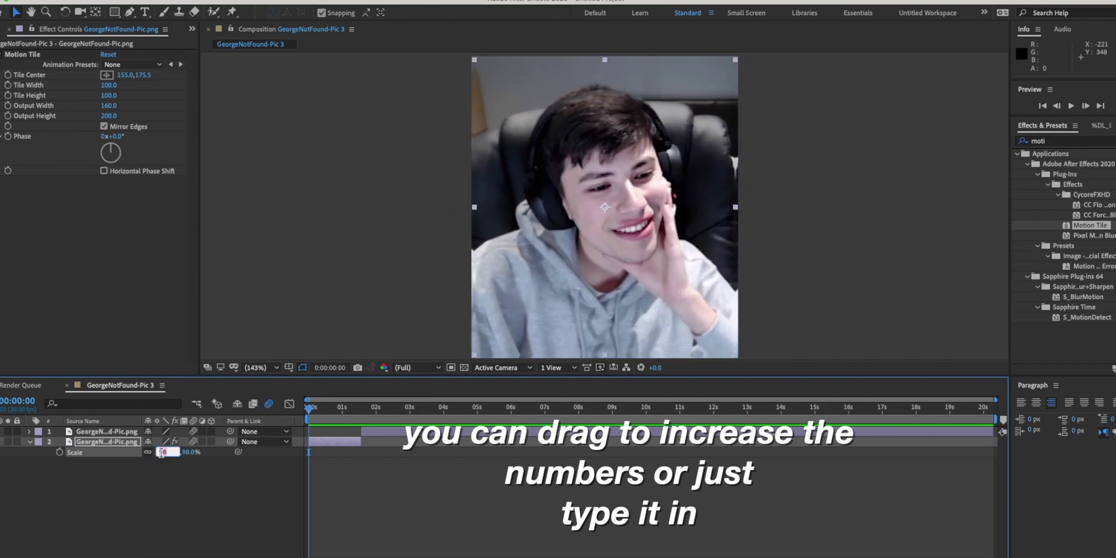
{"action": "type", "text": "300"}
{"action": "left_click", "coordinate": [113, 484]}
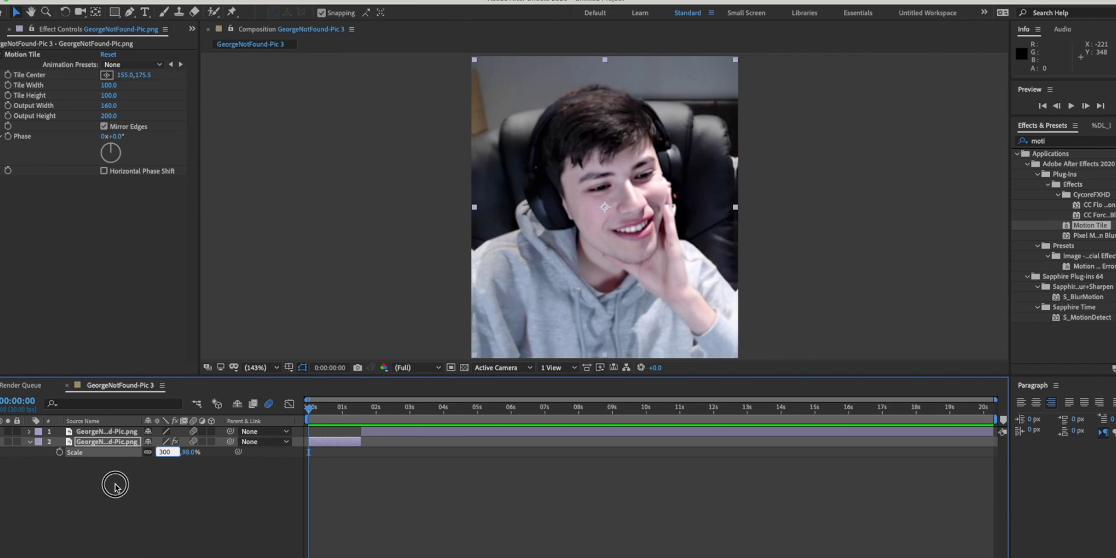
{"action": "left_click", "coordinate": [319, 445]}
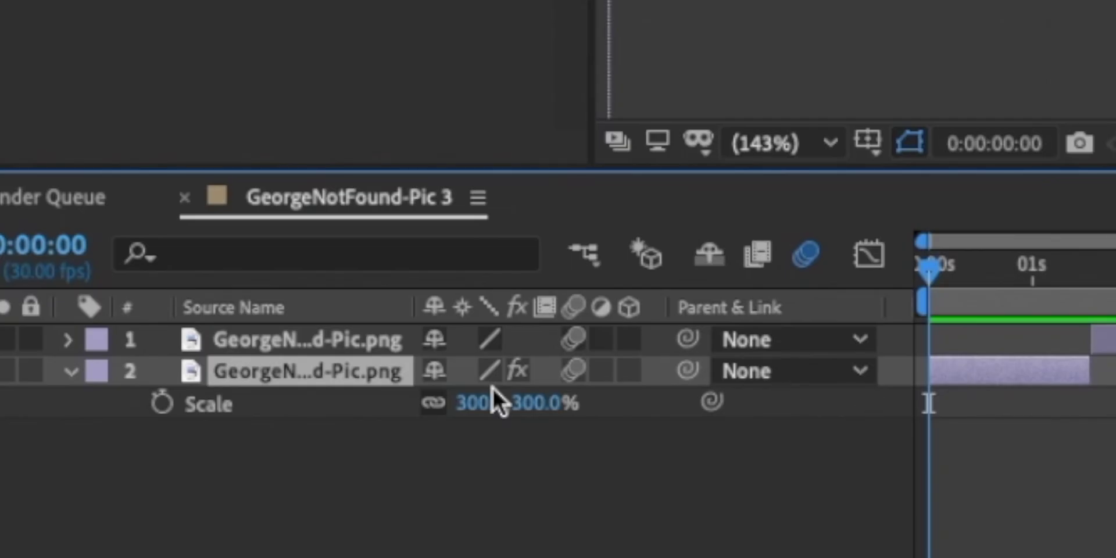
{"action": "left_click", "coordinate": [160, 404]}
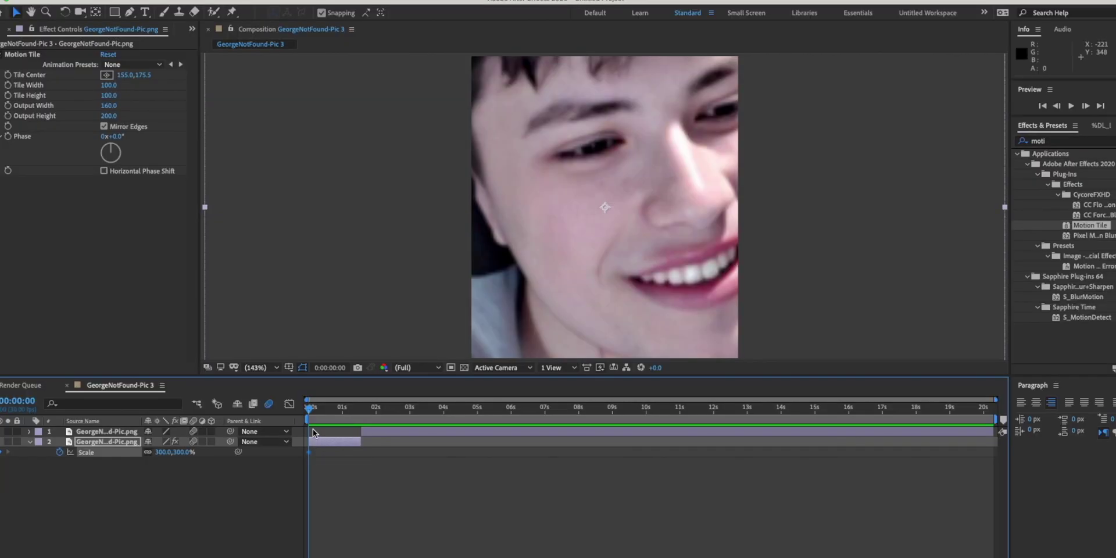
Add a second Scale keyframe to the first segment at 0:00:01:04 by resetting the value to 100%.
{"action": "left_click", "coordinate": [594, 312]}
{"action": "left_click_drag", "start_coordinate": [315, 416], "coordinate": [348, 430]}
{"action": "right_click", "coordinate": [118, 457]}
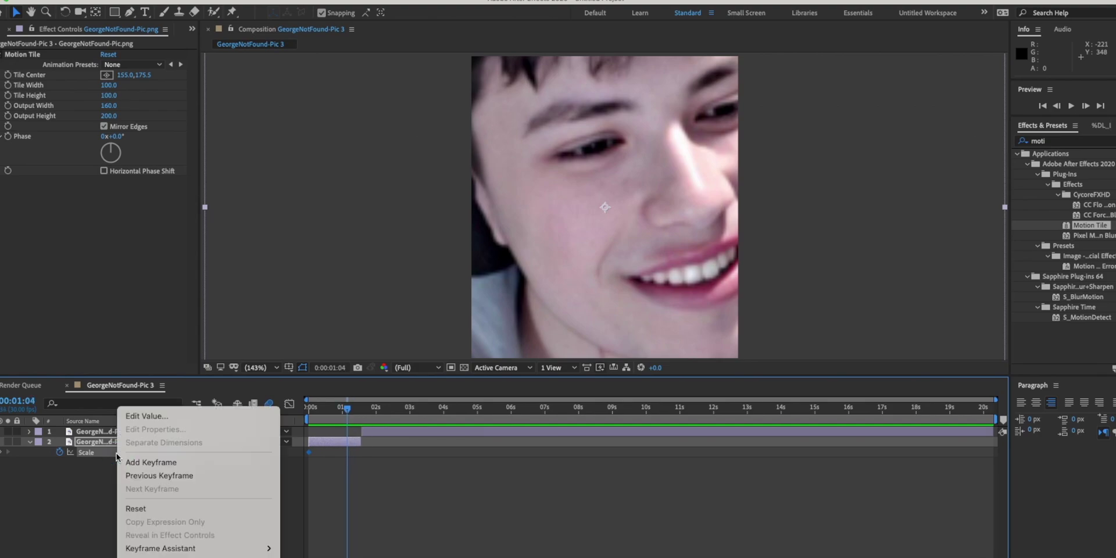
{"action": "left_click", "coordinate": [141, 507]}
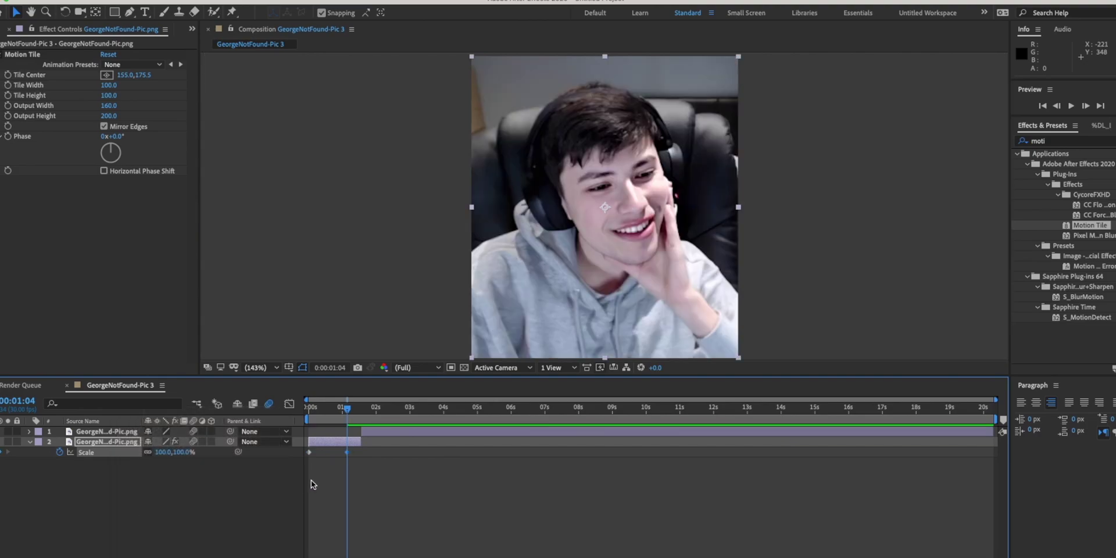
Apply Easy Ease to both Scale keyframes of the first segment.
{"action": "left_click_drag", "start_coordinate": [359, 456], "coordinate": [307, 454]}
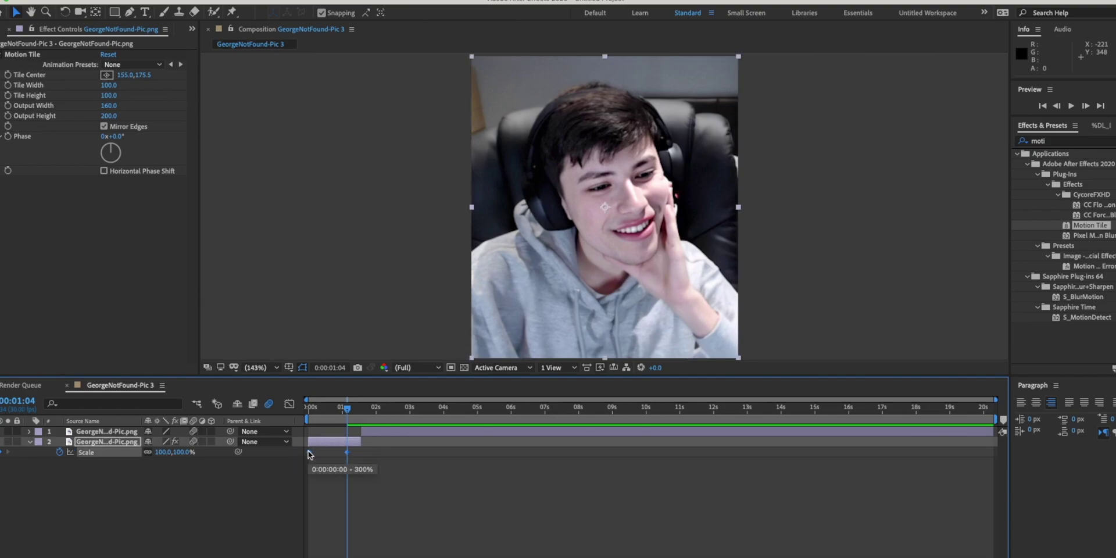
{"action": "right_click", "coordinate": [309, 454]}
{"action": "mouse_move", "coordinate": [342, 557]}
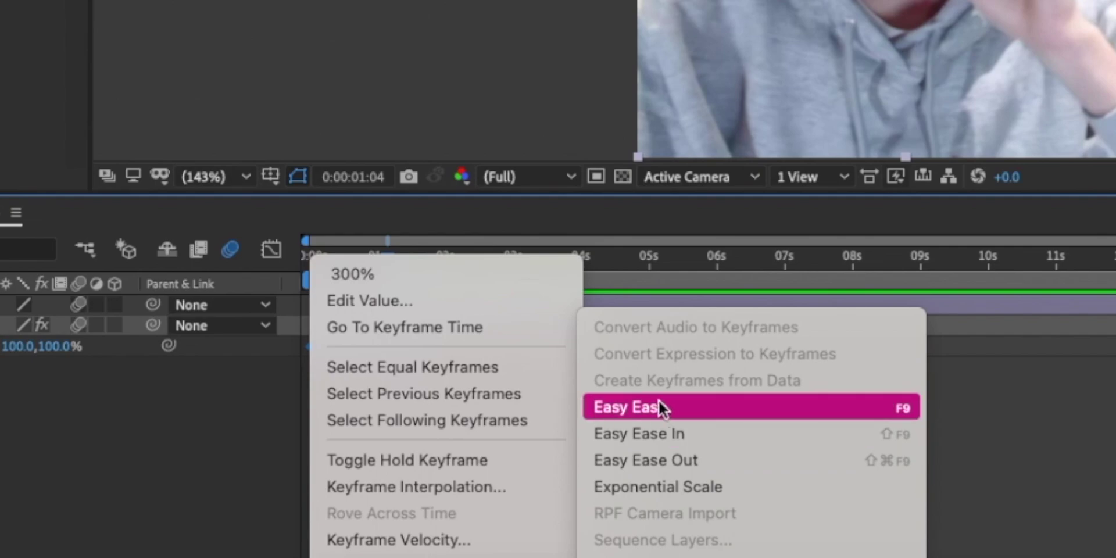
{"action": "left_click", "coordinate": [625, 406]}
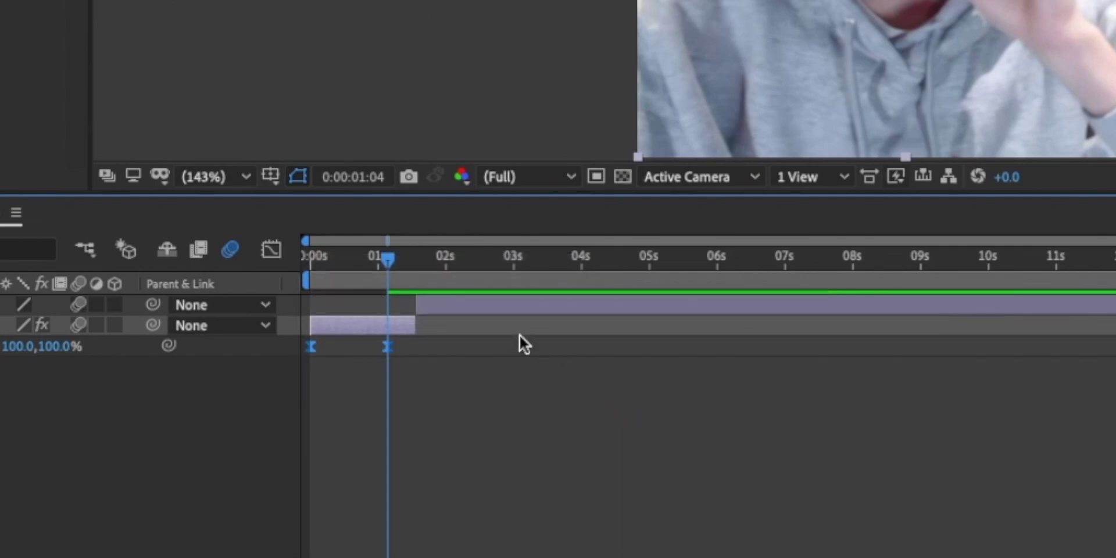
Preview the zoom-out and reshape the first segment's Scale curve in the Graph Editor so it falls steeply at first and eases out gradually.
{"action": "left_click", "coordinate": [274, 260]}
{"action": "left_click_drag", "start_coordinate": [343, 414], "coordinate": [303, 423]}
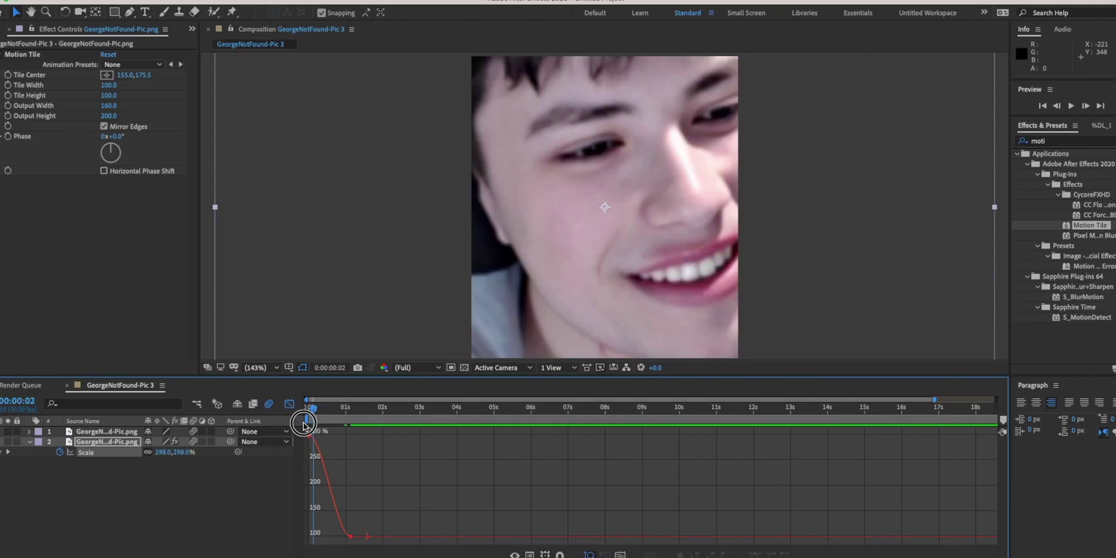
{"action": "left_click", "coordinate": [1070, 106]}
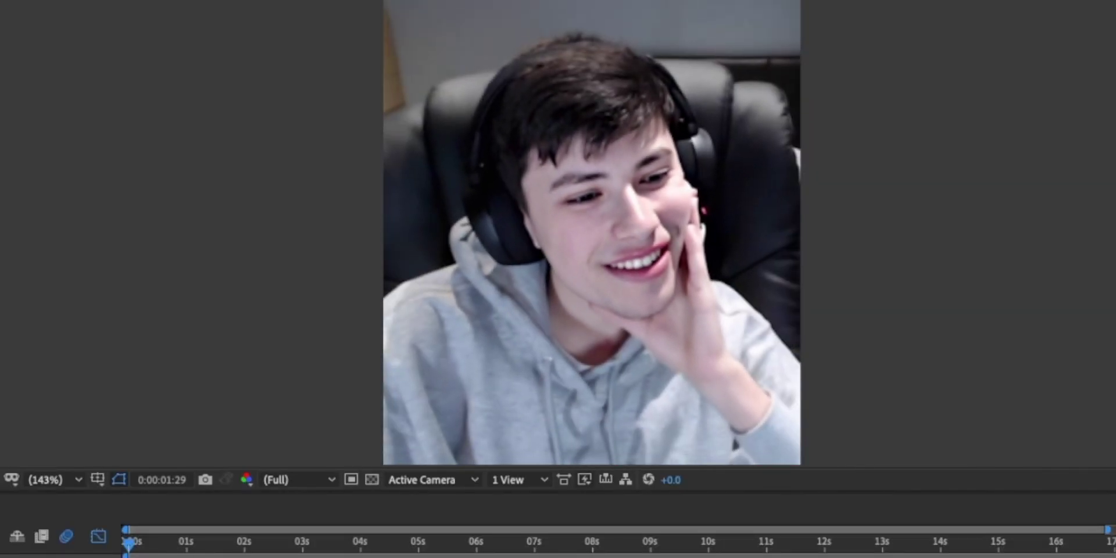
{"action": "key", "text": "space"}
{"action": "left_click_drag", "start_coordinate": [452, 484], "coordinate": [315, 536]}
{"action": "left_click_drag", "start_coordinate": [412, 464], "coordinate": [350, 555]}
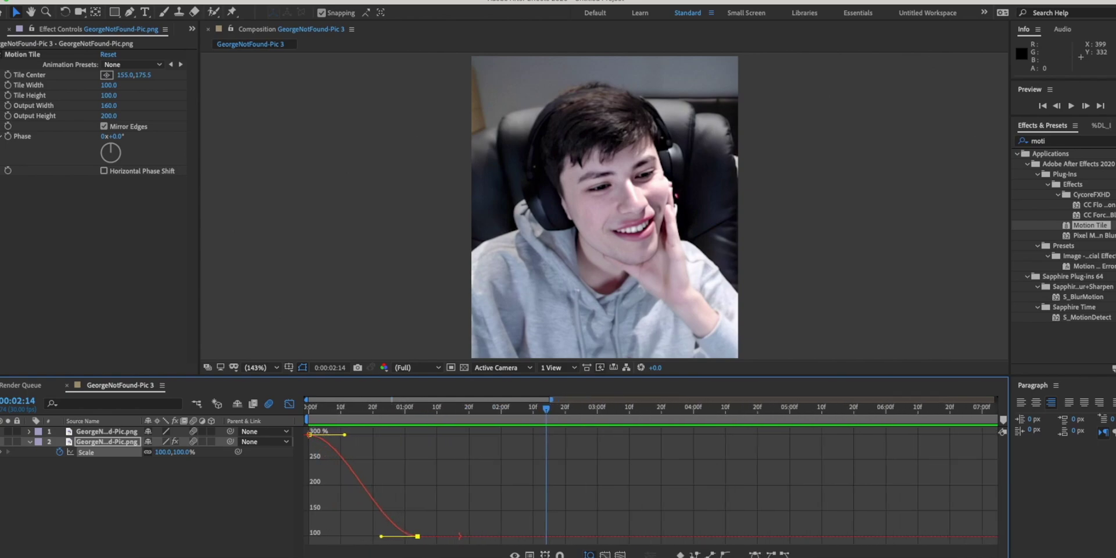
{"action": "left_click_drag", "start_coordinate": [345, 436], "coordinate": [309, 494]}
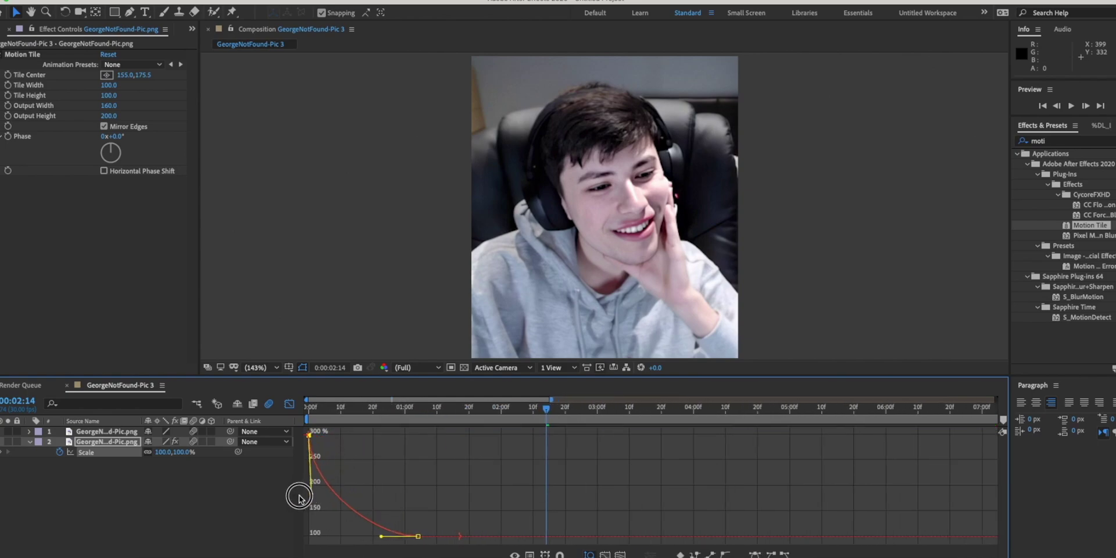
{"action": "left_click_drag", "start_coordinate": [382, 536], "coordinate": [343, 537]}
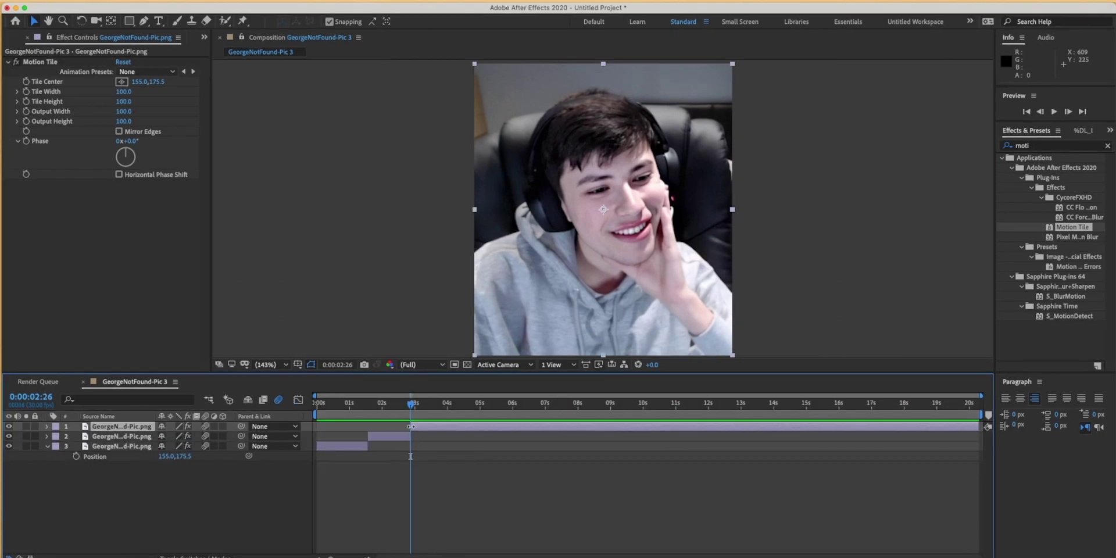
Set the middle segment's Motion Tile to Output Width 180 and Output Height 240 with mirrored edges.
{"action": "left_click_drag", "start_coordinate": [406, 407], "coordinate": [315, 428]}
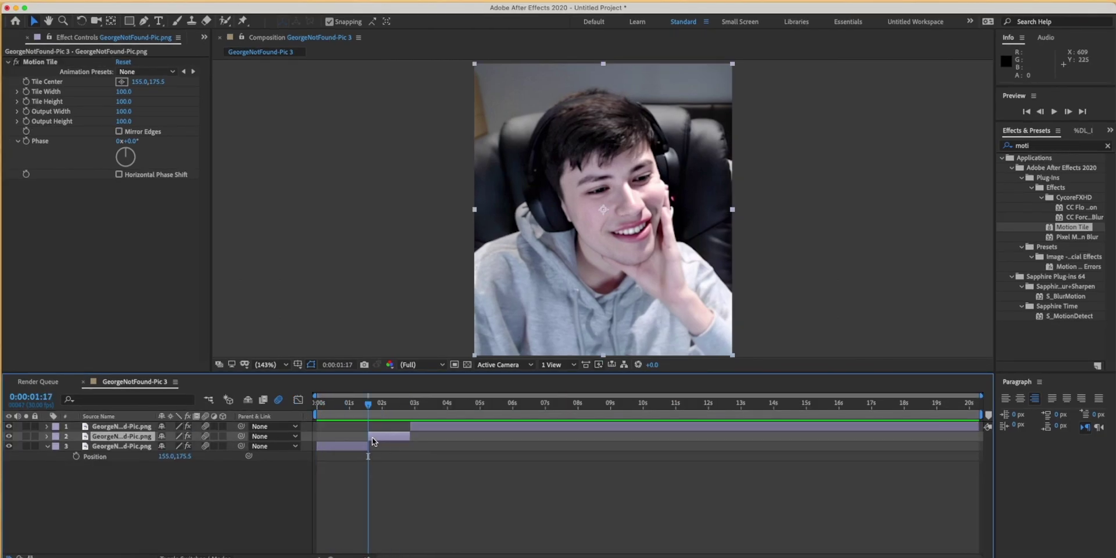
{"action": "key", "text": "s"}
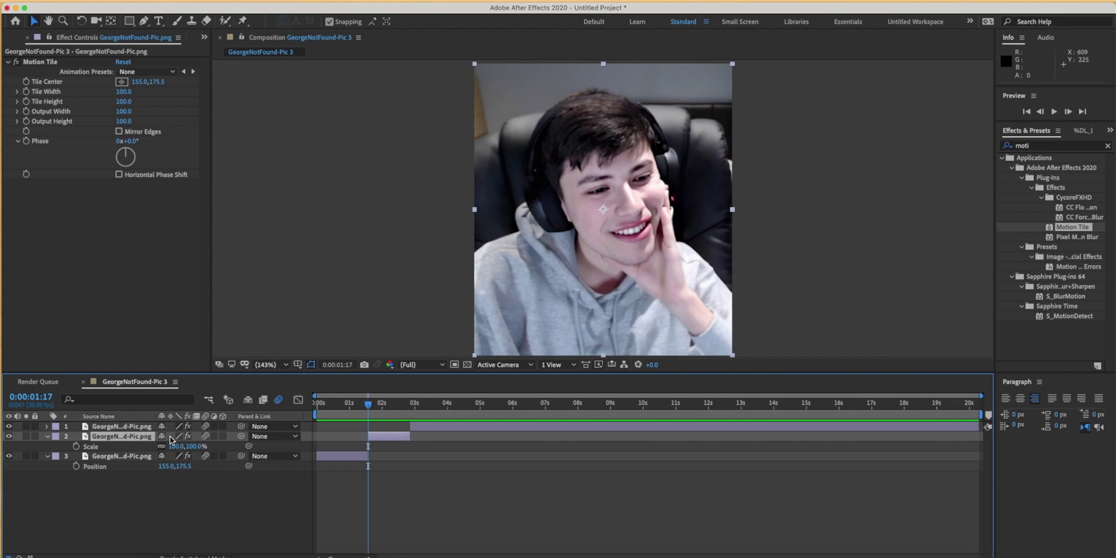
{"action": "left_click", "coordinate": [176, 445]}
{"action": "left_click", "coordinate": [175, 446]}
{"action": "left_click_drag", "start_coordinate": [128, 112], "coordinate": [193, 123]}
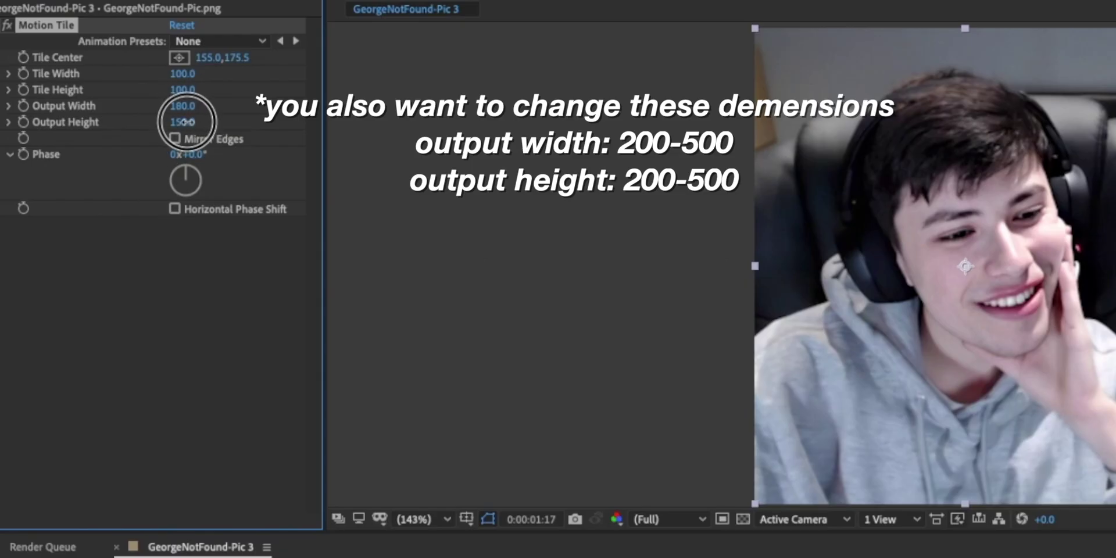
{"action": "left_click", "coordinate": [175, 138]}
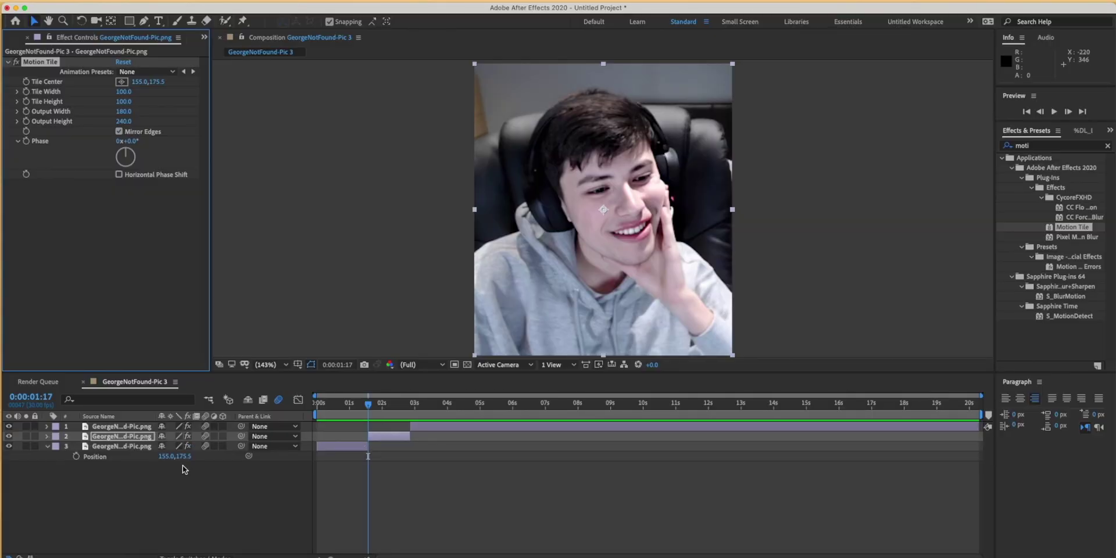
Keyframe the middle segment's Scale at 60% at 0:00:01:17 and reset it to 100% at 0:00:02:11.
{"action": "left_click_drag", "start_coordinate": [174, 446], "coordinate": [160, 456]}
{"action": "left_click", "coordinate": [76, 447]}
{"action": "left_click", "coordinate": [393, 410]}
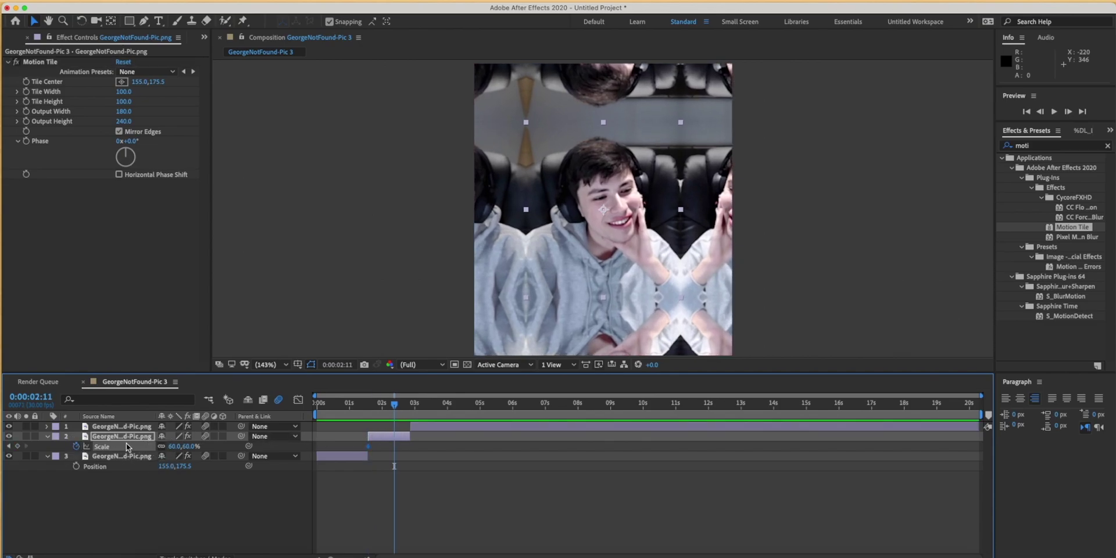
{"action": "right_click", "coordinate": [127, 447]}
{"action": "left_click", "coordinate": [158, 499]}
Apply Easy Ease to both Scale keyframes of the middle segment.
{"action": "left_click_drag", "start_coordinate": [362, 442], "coordinate": [399, 452]}
{"action": "right_click", "coordinate": [368, 447]}
{"action": "mouse_move", "coordinate": [393, 549]}
{"action": "left_click", "coordinate": [521, 476]}
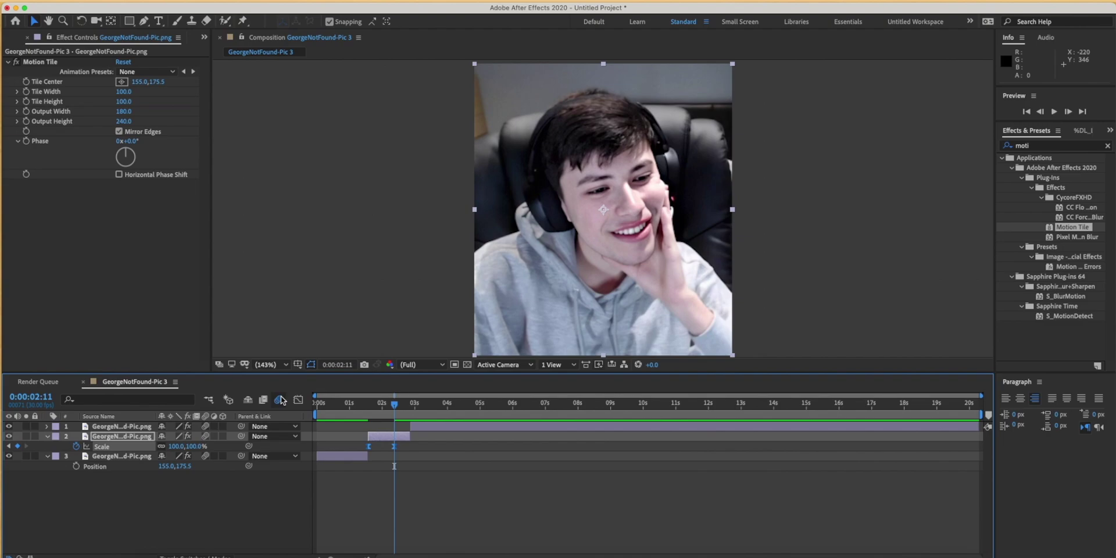
Reshape the middle segment's Scale curve in the Graph Editor so it rises steeply at first and flattens gradually towards 100%.
{"action": "left_click", "coordinate": [298, 399]}
{"action": "left_click_drag", "start_coordinate": [442, 478], "coordinate": [347, 540]}
{"action": "left_click", "coordinate": [603, 546]}
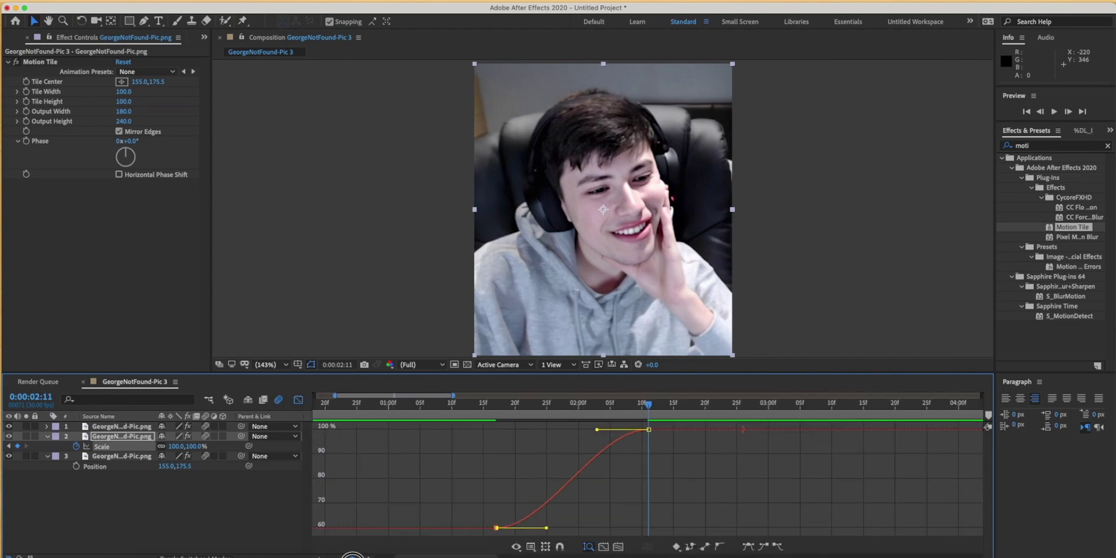
{"action": "key", "text": "Page_Up"}
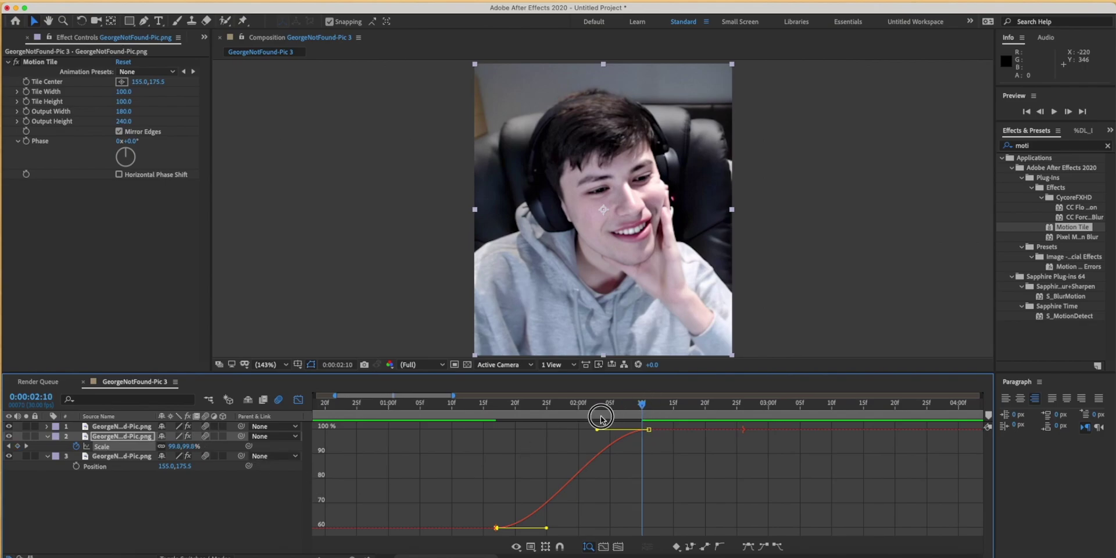
{"action": "left_click_drag", "start_coordinate": [601, 418], "coordinate": [496, 418]}
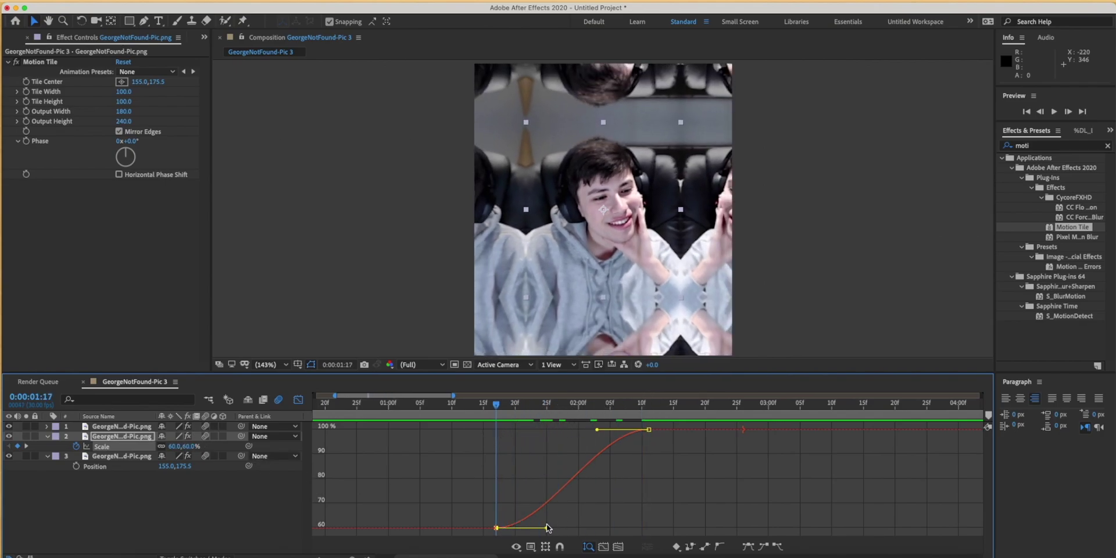
{"action": "left_click_drag", "start_coordinate": [547, 528], "coordinate": [476, 463]}
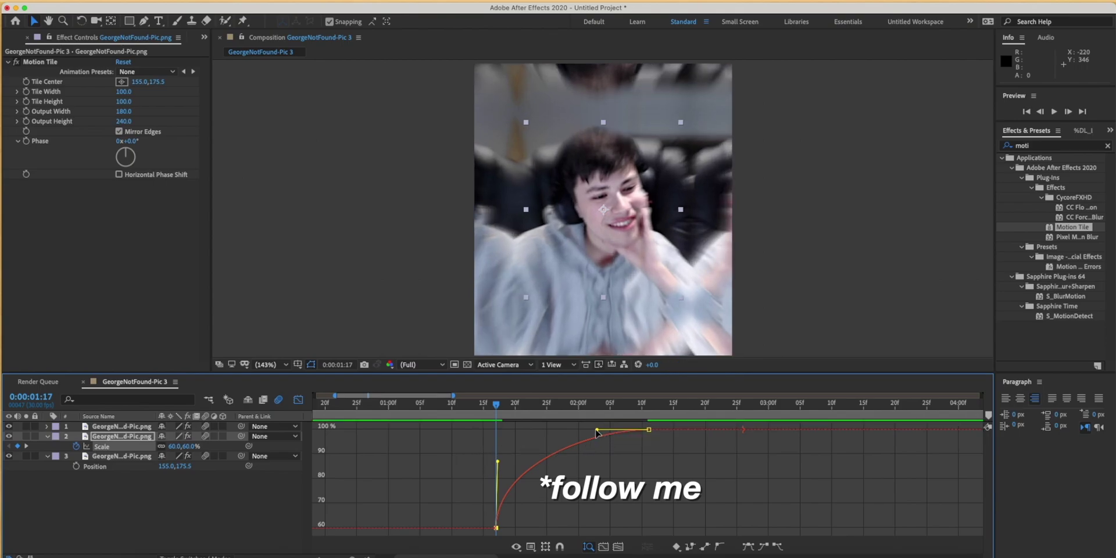
{"action": "left_click_drag", "start_coordinate": [597, 431], "coordinate": [563, 431]}
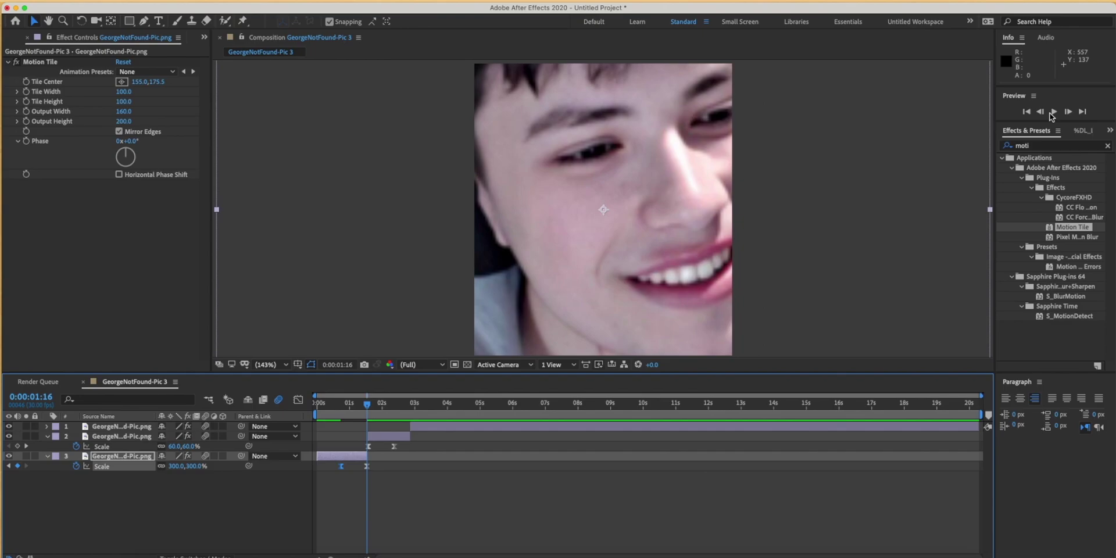
Play back the composition to check the transition between the first and middle segments.
{"action": "left_click", "coordinate": [1052, 112]}
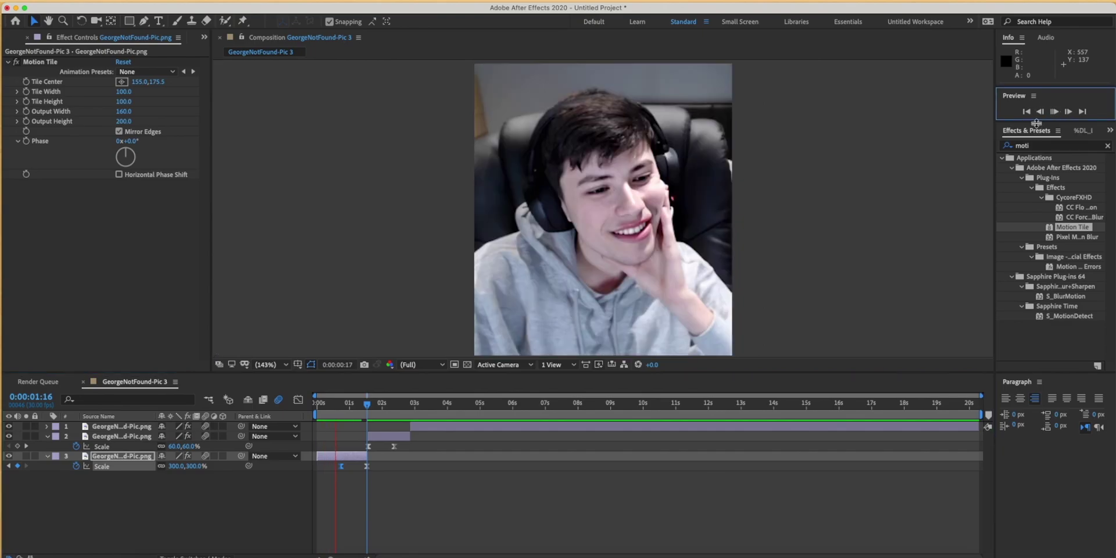
{"action": "key", "text": "space"}
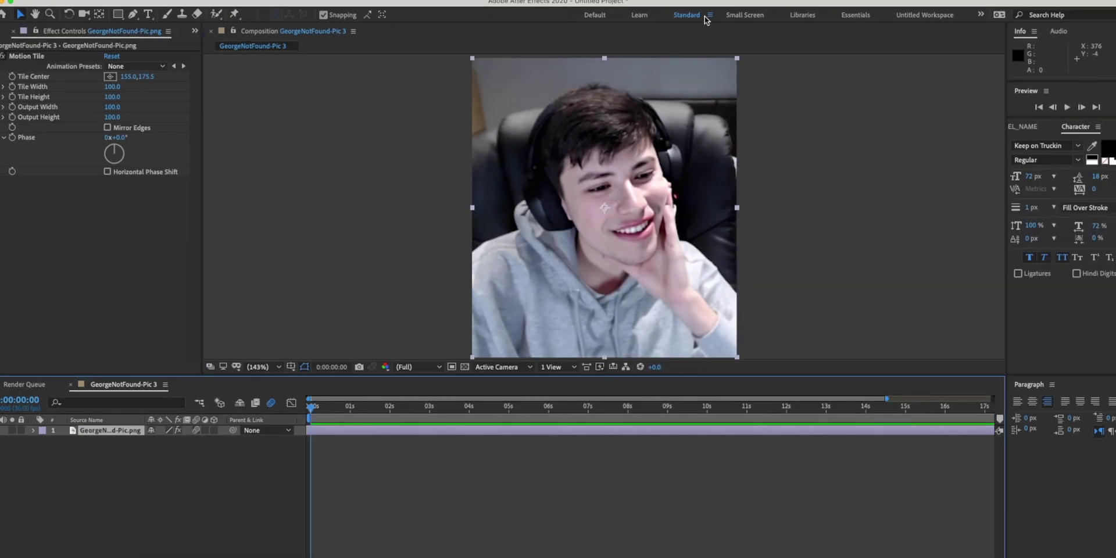
Reset the Standard workspace to its saved layout.
{"action": "left_click", "coordinate": [709, 16]}
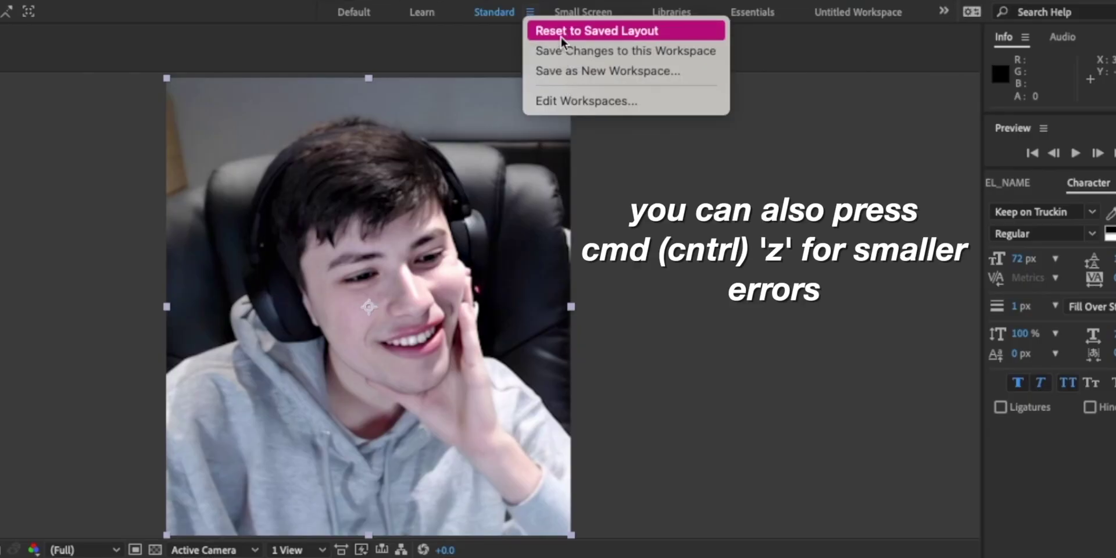
{"action": "left_click", "coordinate": [560, 37]}
Add the current composition to the render queue.
{"action": "left_click", "coordinate": [97, 7]}
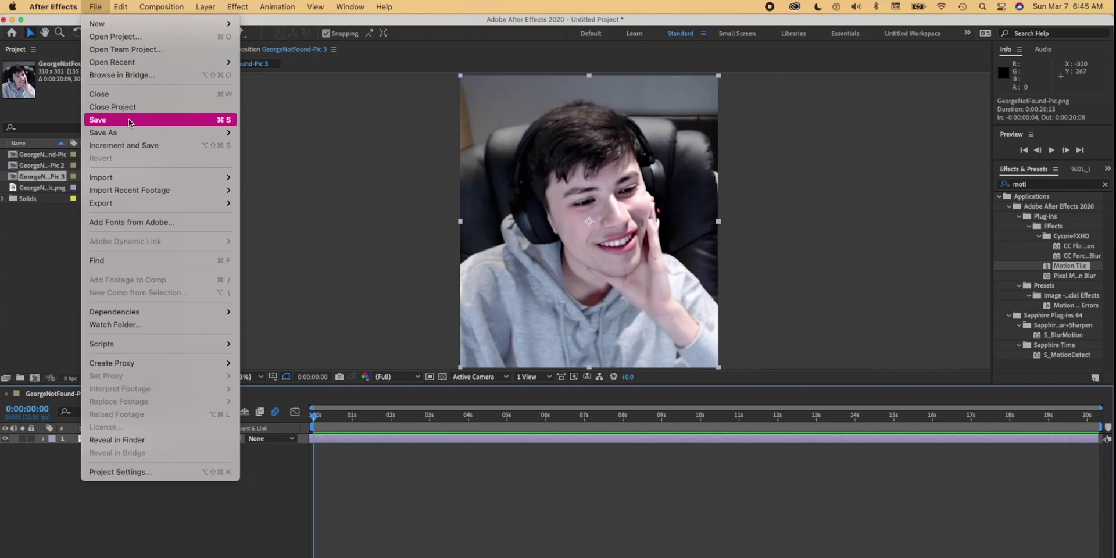
{"action": "mouse_move", "coordinate": [161, 7]}
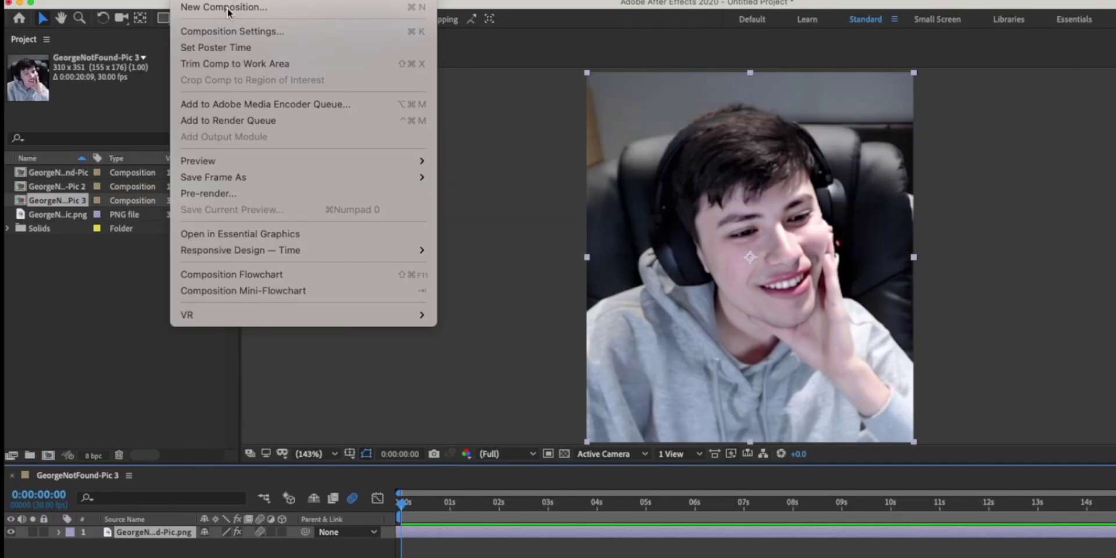
{"action": "left_click", "coordinate": [228, 120]}
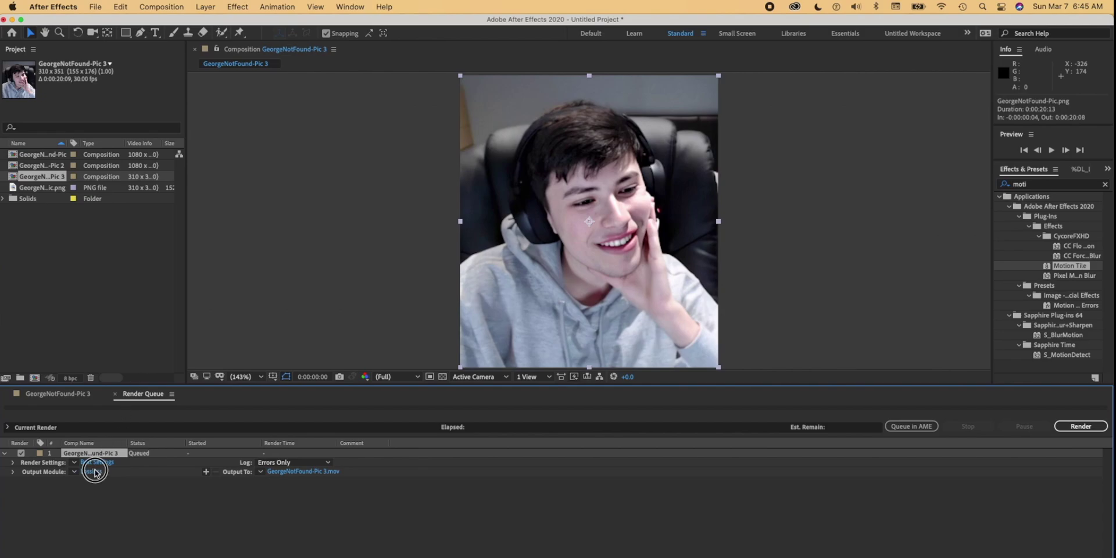
Set the QuickTime output module to Audio Output On and start rendering the composition.
{"action": "left_click", "coordinate": [95, 472]}
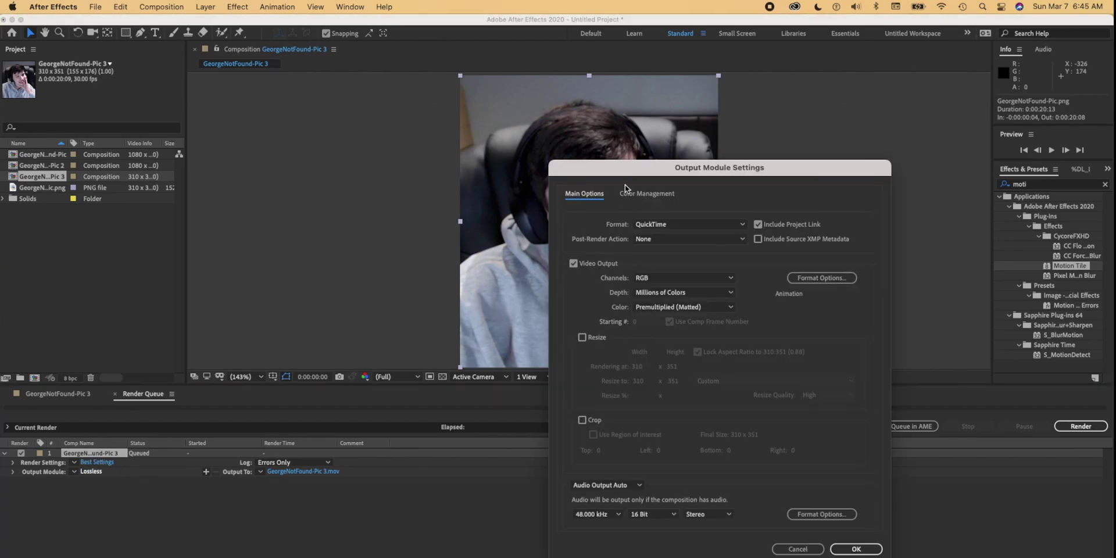
{"action": "left_click_drag", "start_coordinate": [654, 169], "coordinate": [455, 125]}
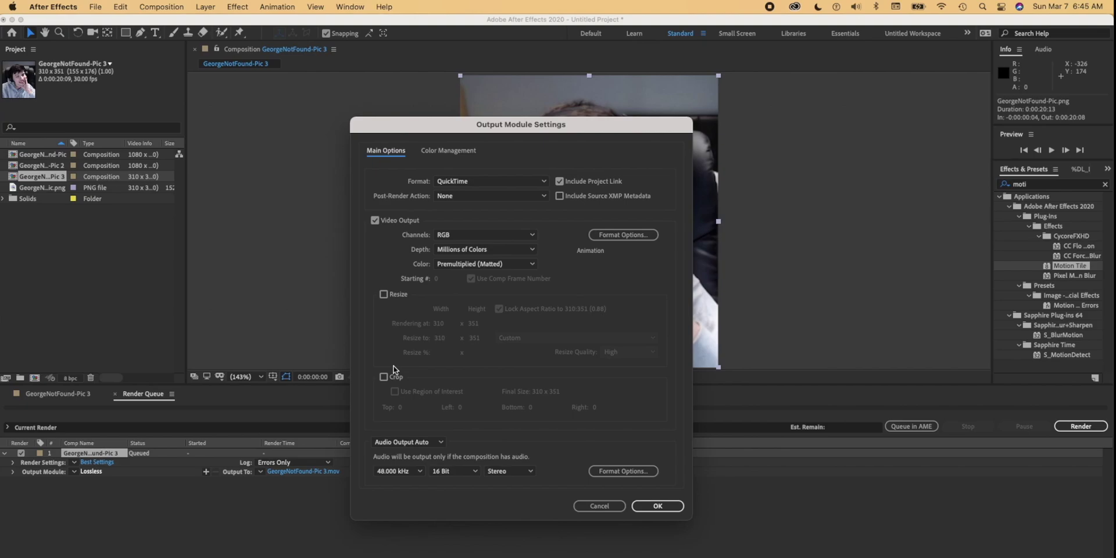
{"action": "left_click", "coordinate": [407, 442]}
{"action": "left_click", "coordinate": [401, 453]}
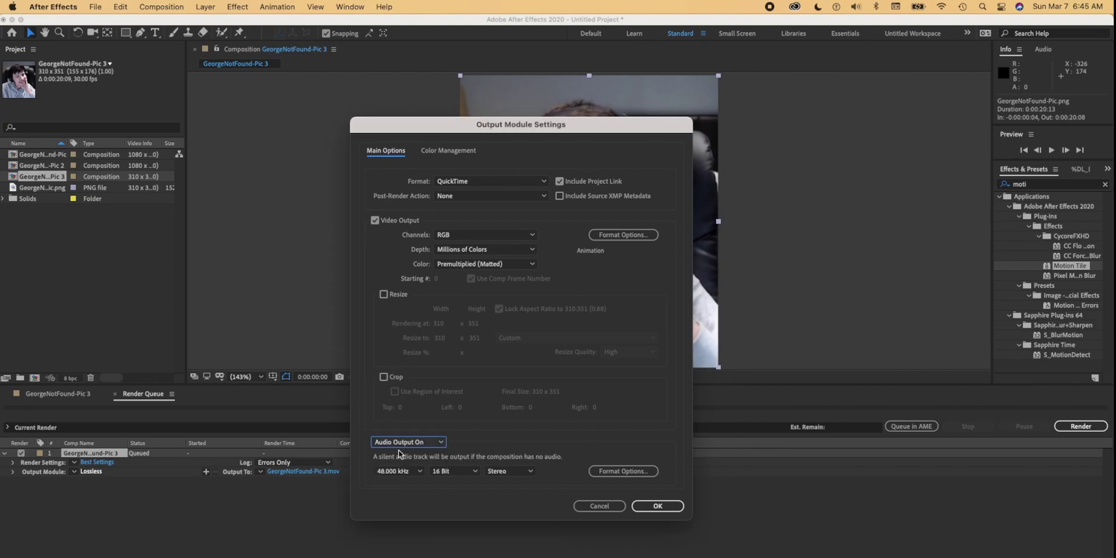
{"action": "left_click", "coordinate": [636, 506]}
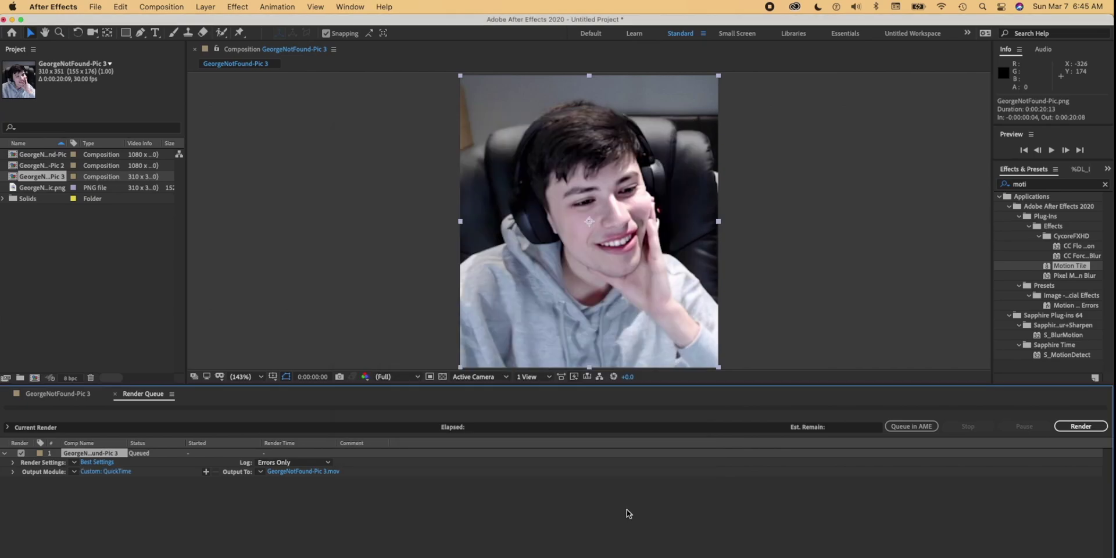
{"action": "left_click", "coordinate": [1080, 426]}
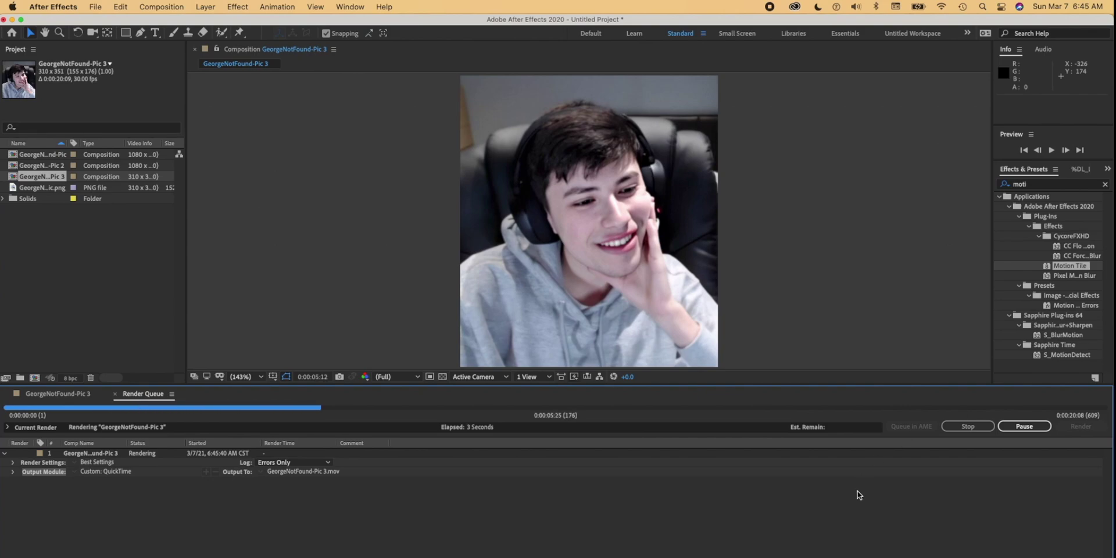